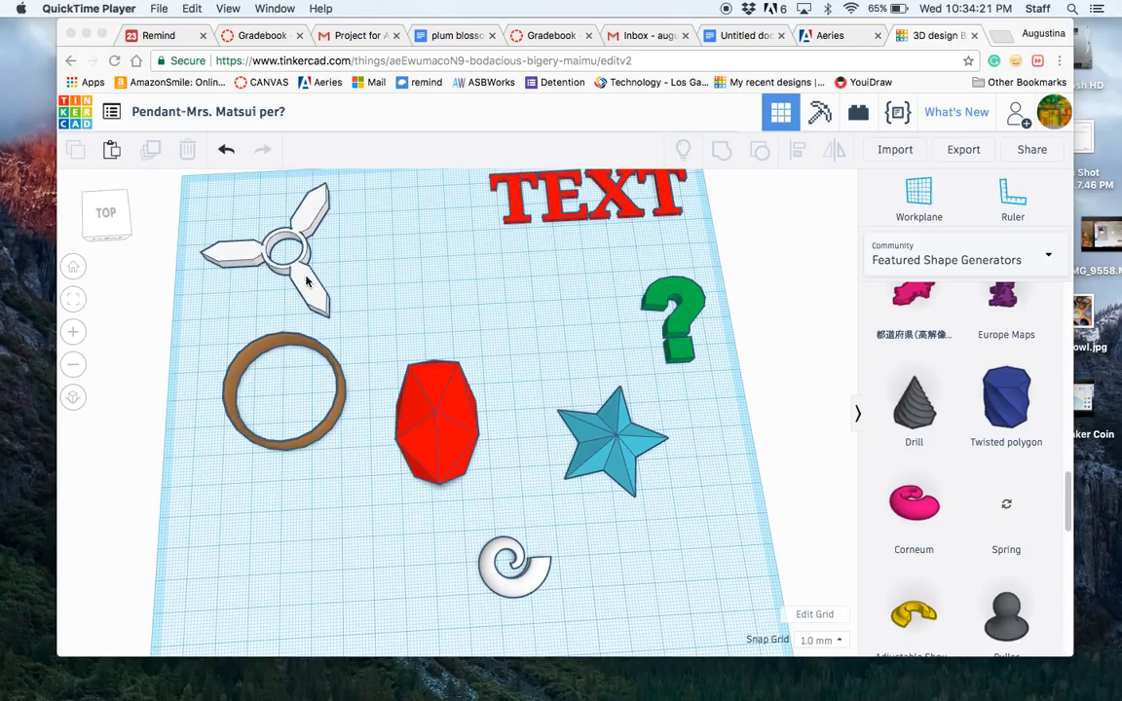
Step: Delete the white three-armed spinner shape from the workplane
click(303, 278)
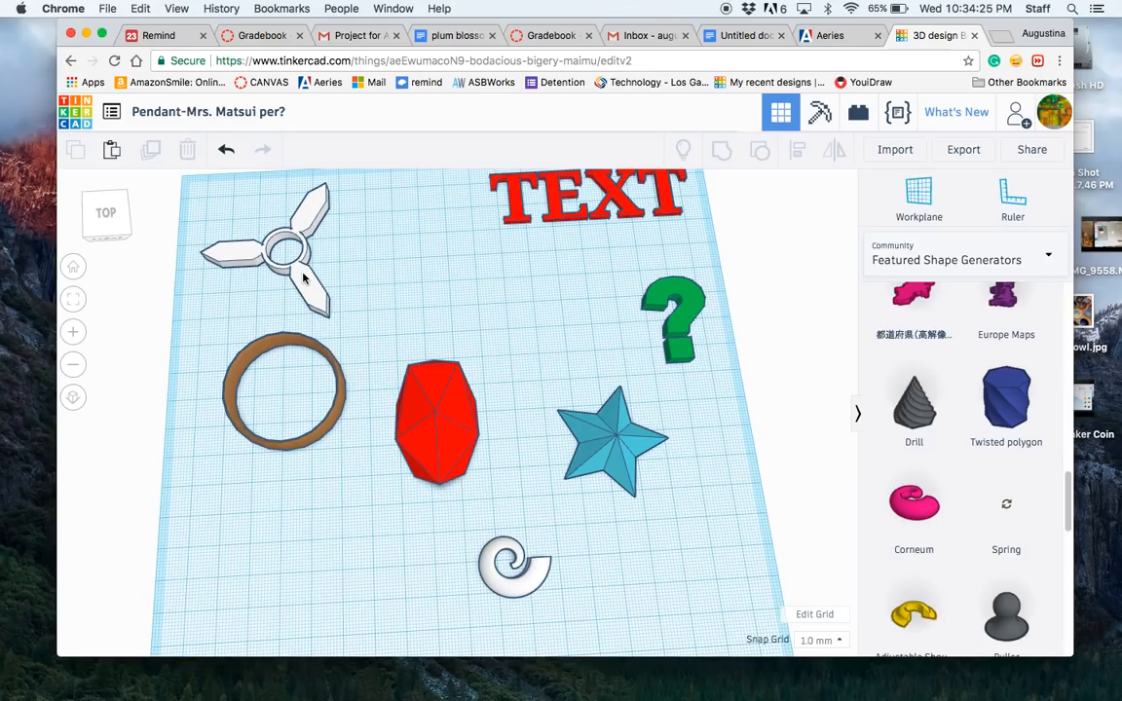
click(303, 279)
key(Delete)
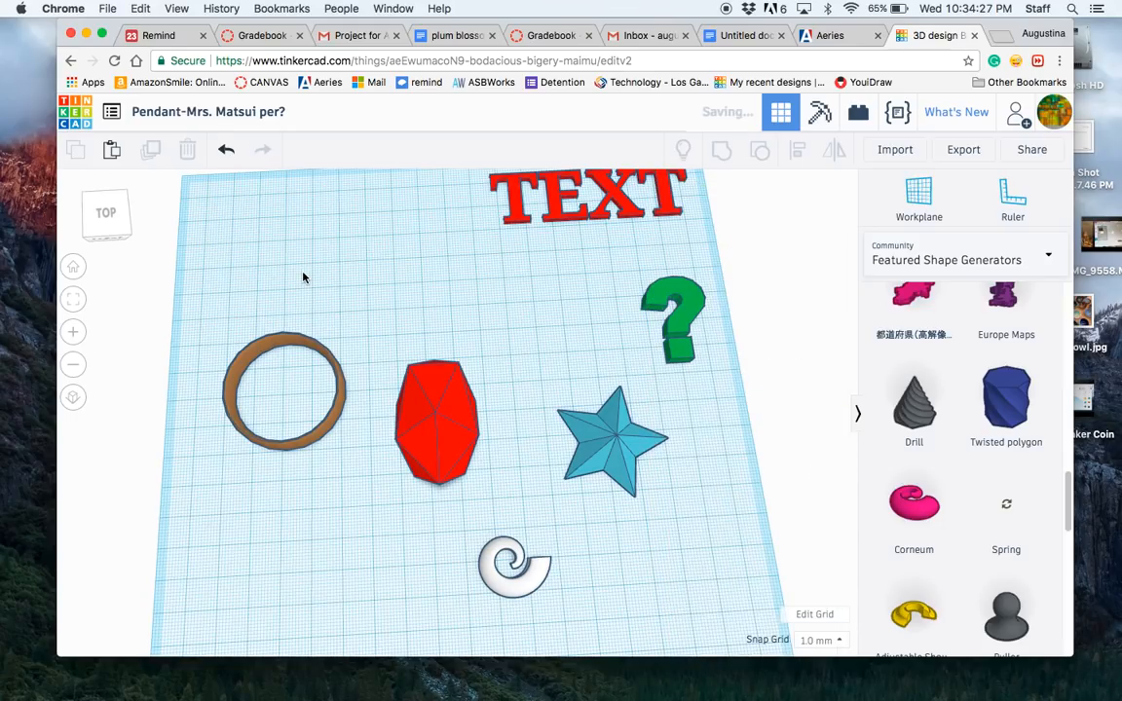
Step: Move the red TEXT shape about 58 mm left so it sits behind the red icosahedron
right_drag(541, 294, 545, 273)
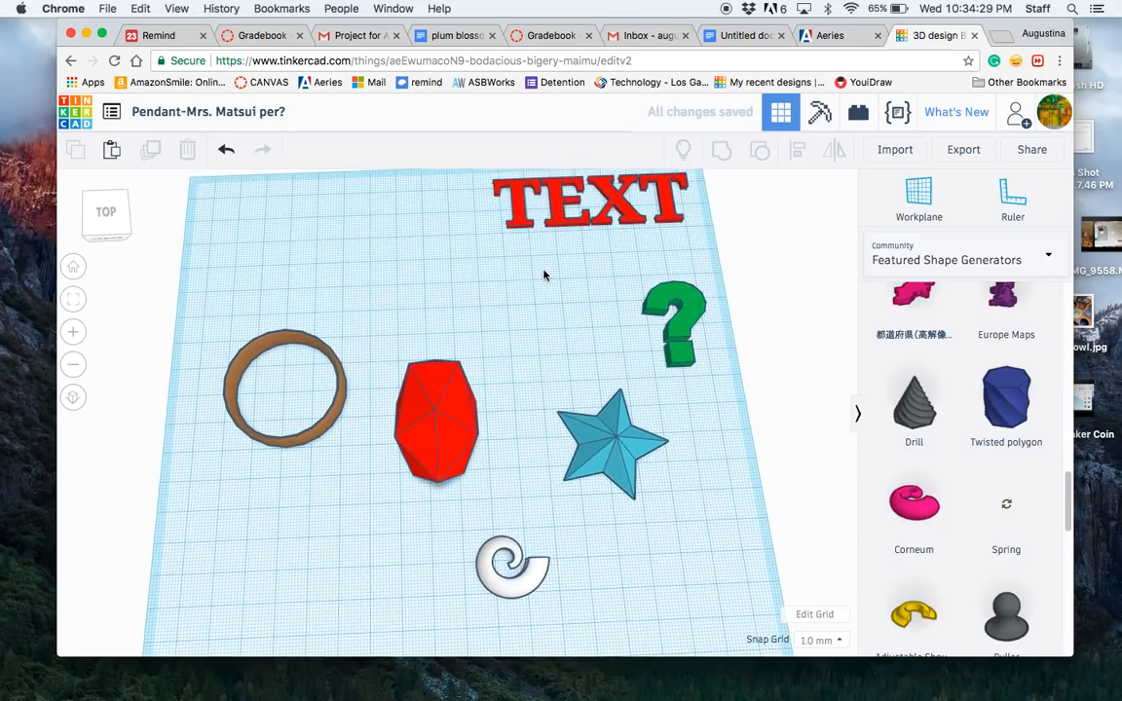
drag(556, 224, 399, 303)
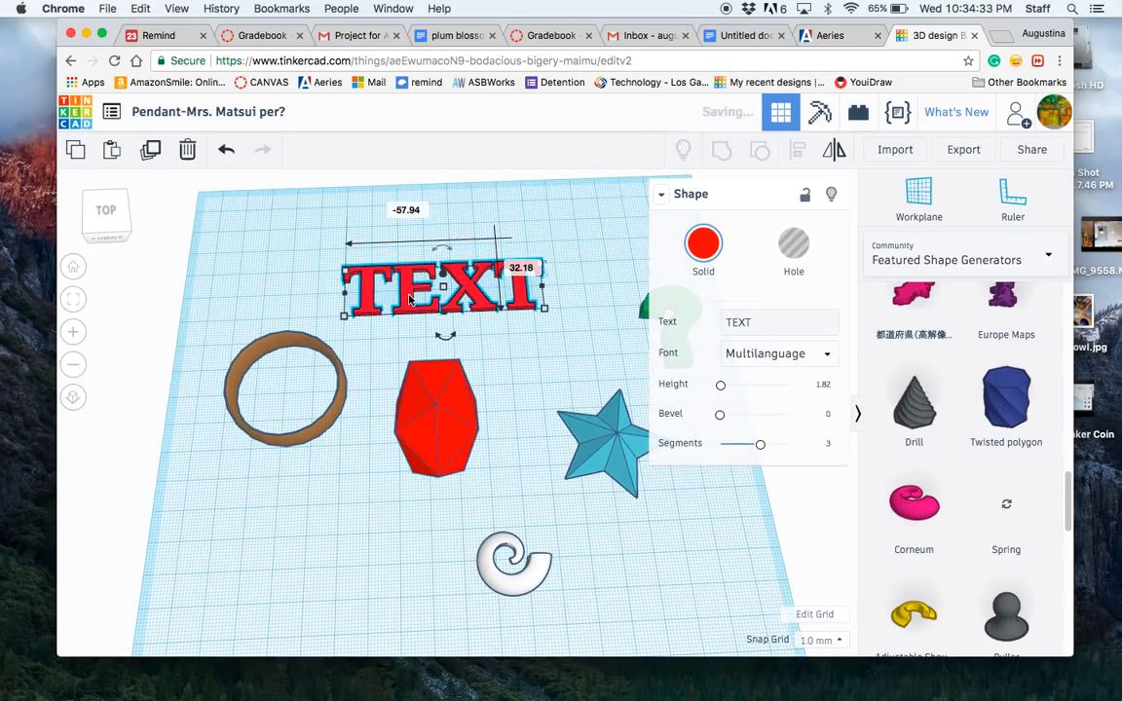
click(495, 343)
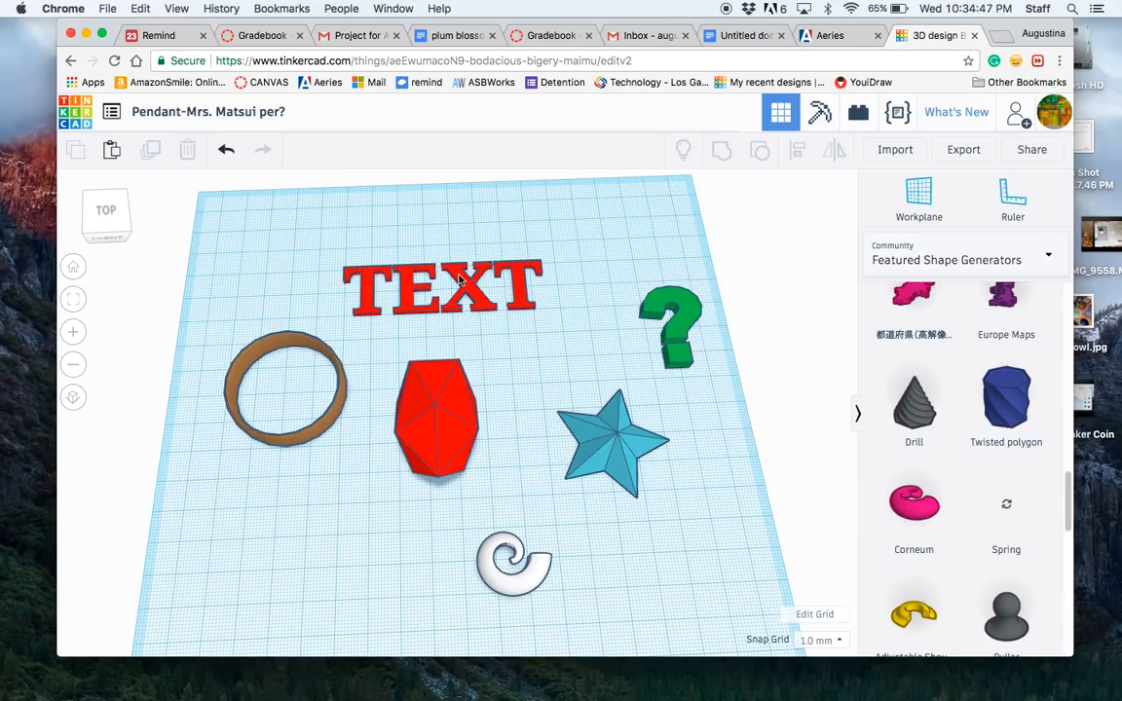
Step: Show the Basic Shapes library and delete the red TEXT shape
click(950, 256)
click(924, 313)
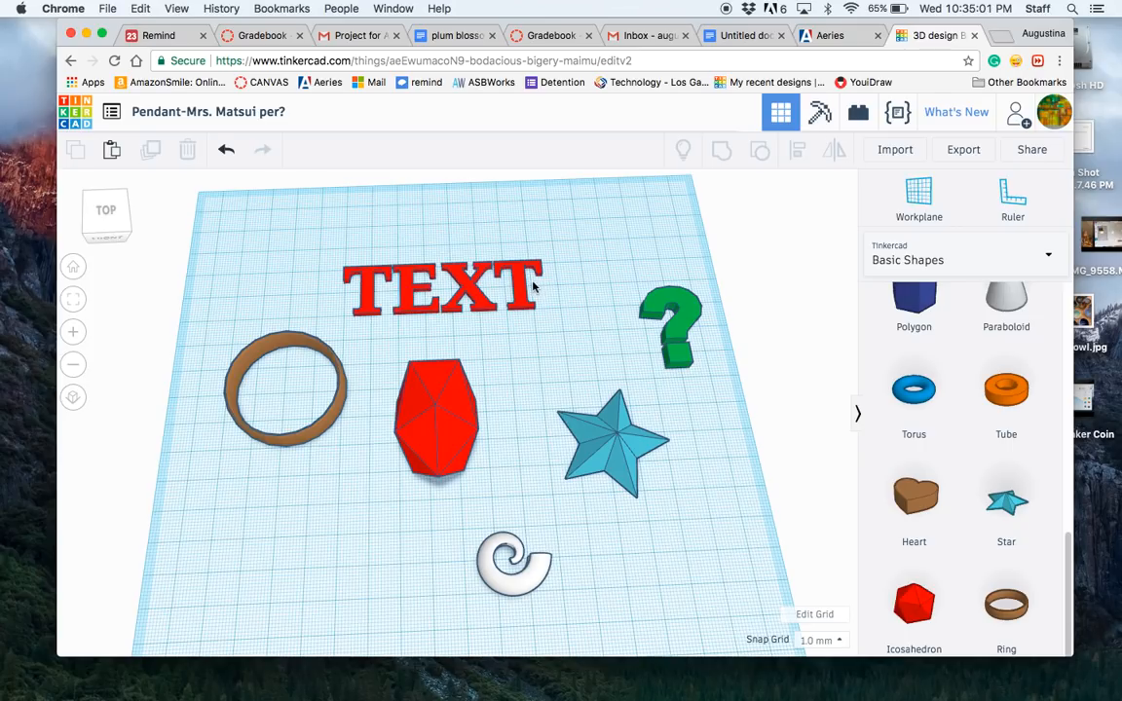
click(474, 296)
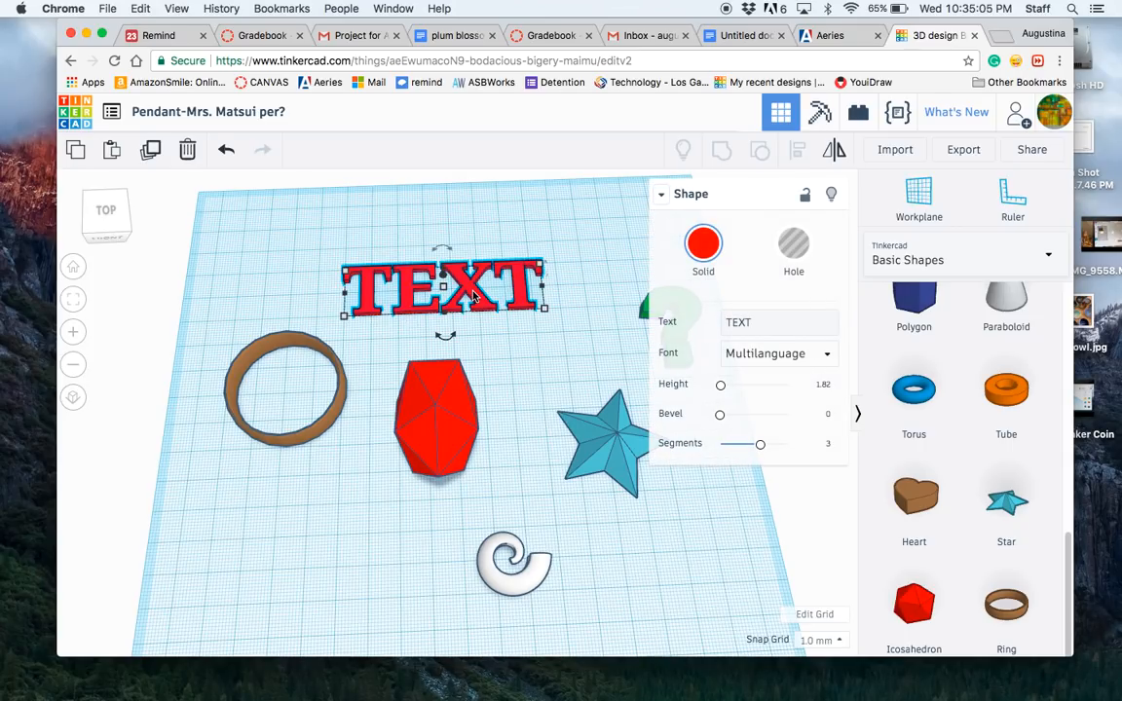
key(Delete)
Step: Delete the green question mark and the brown ring from the workplane
right_drag(574, 348, 671, 402)
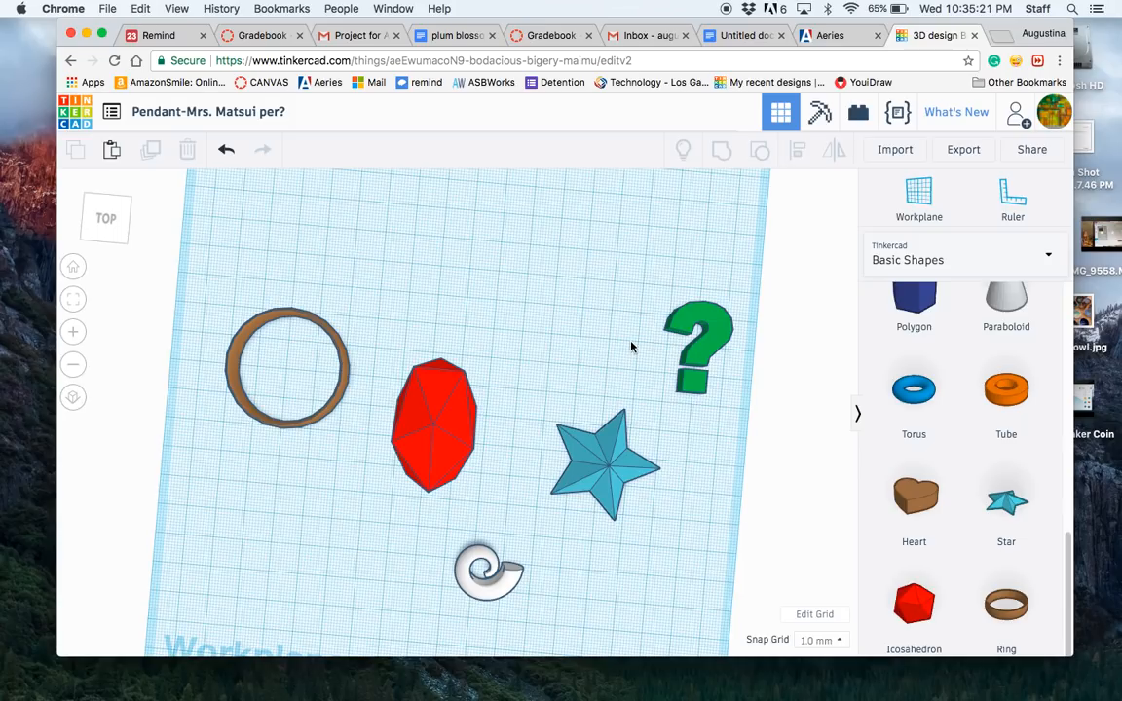
click(697, 362)
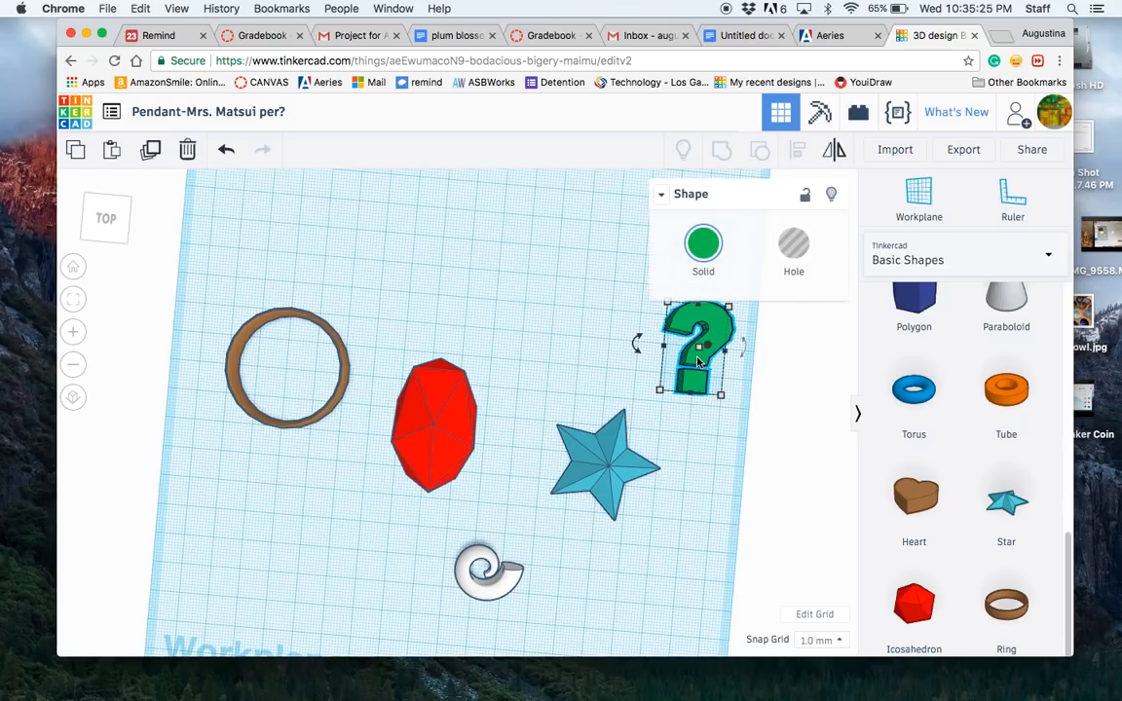
key(Delete)
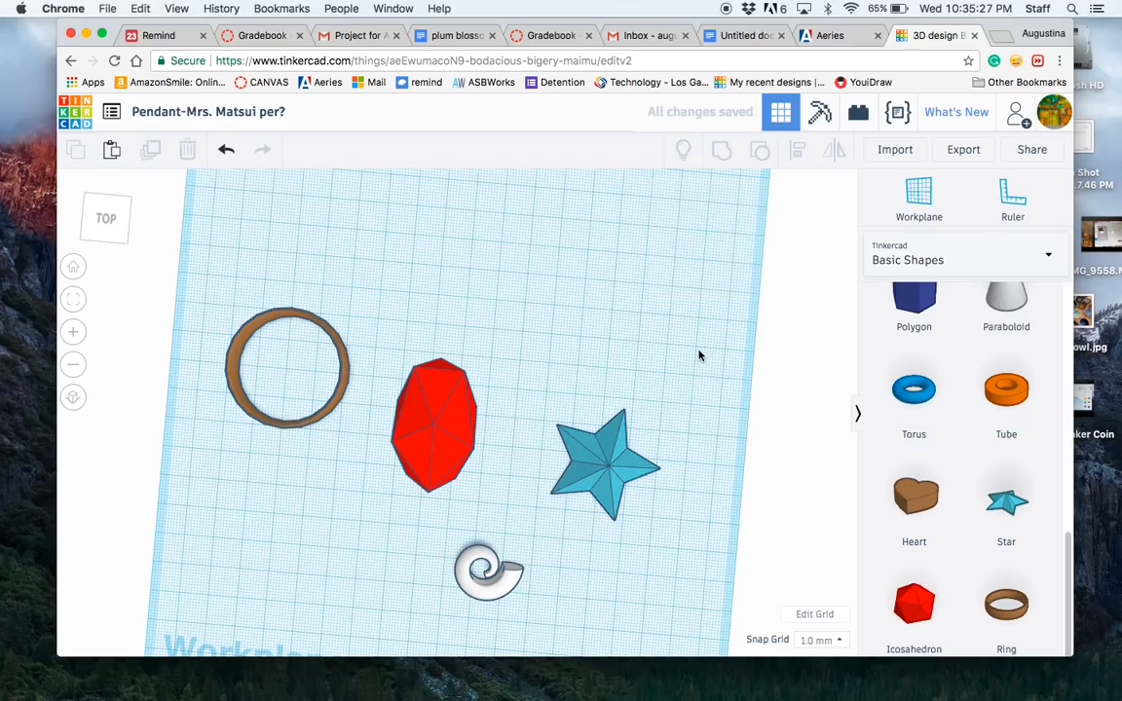
right_drag(309, 455, 362, 455)
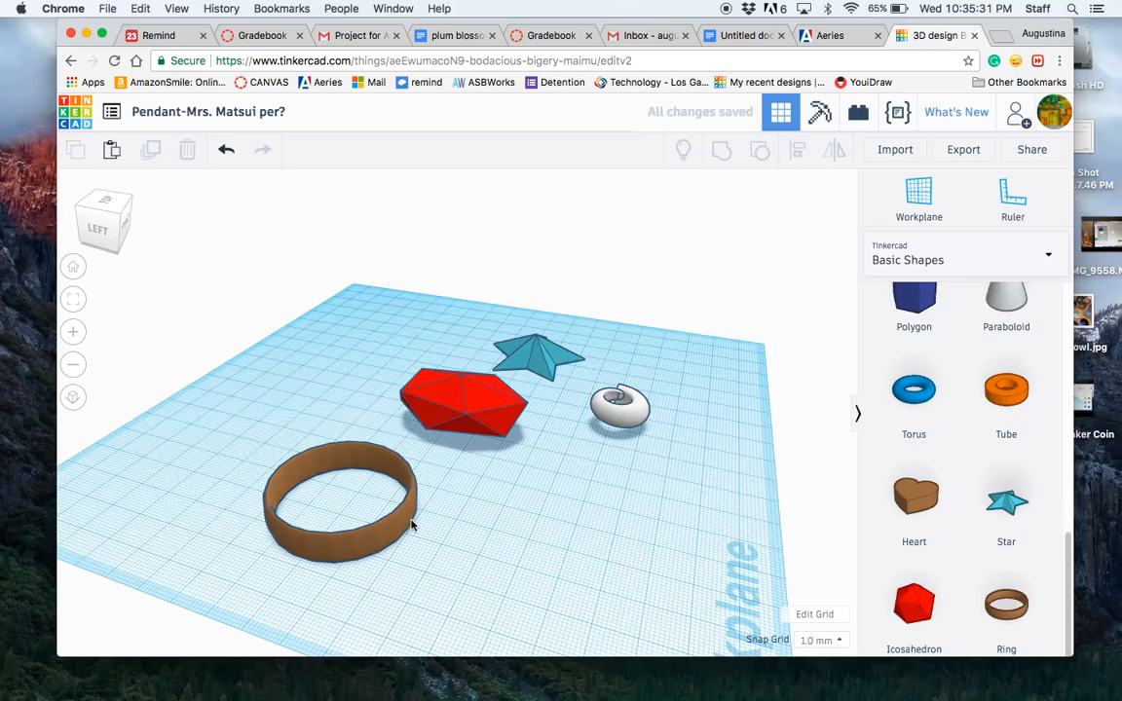
right_drag(436, 534, 274, 574)
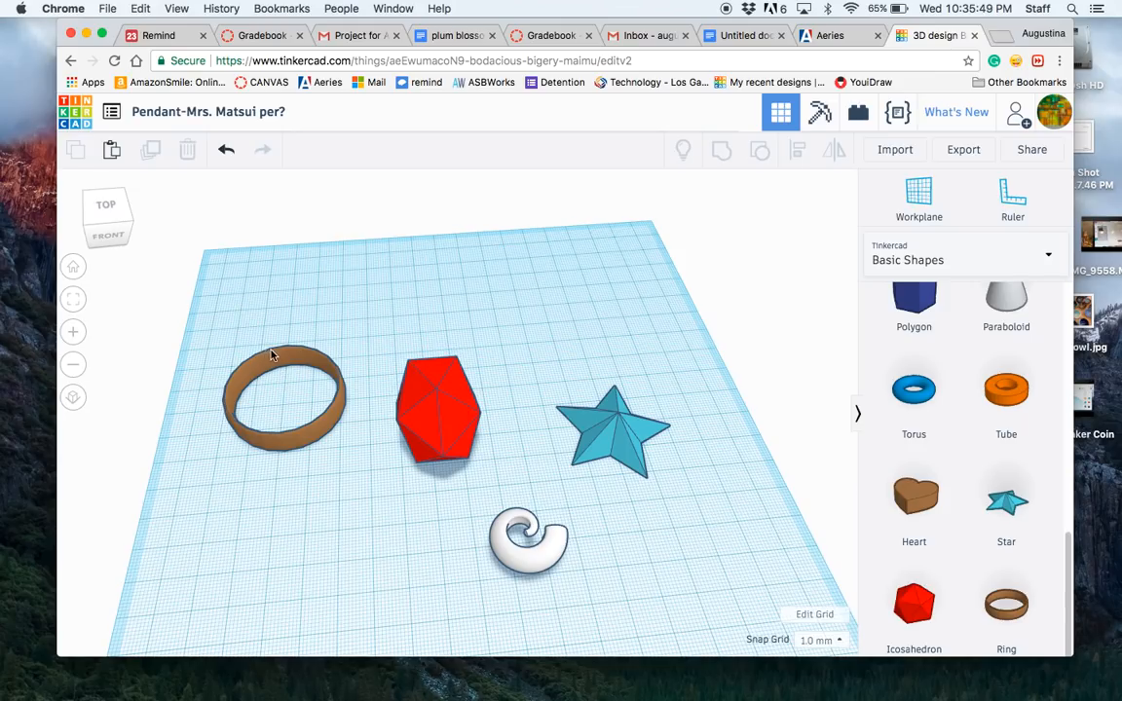
click(296, 438)
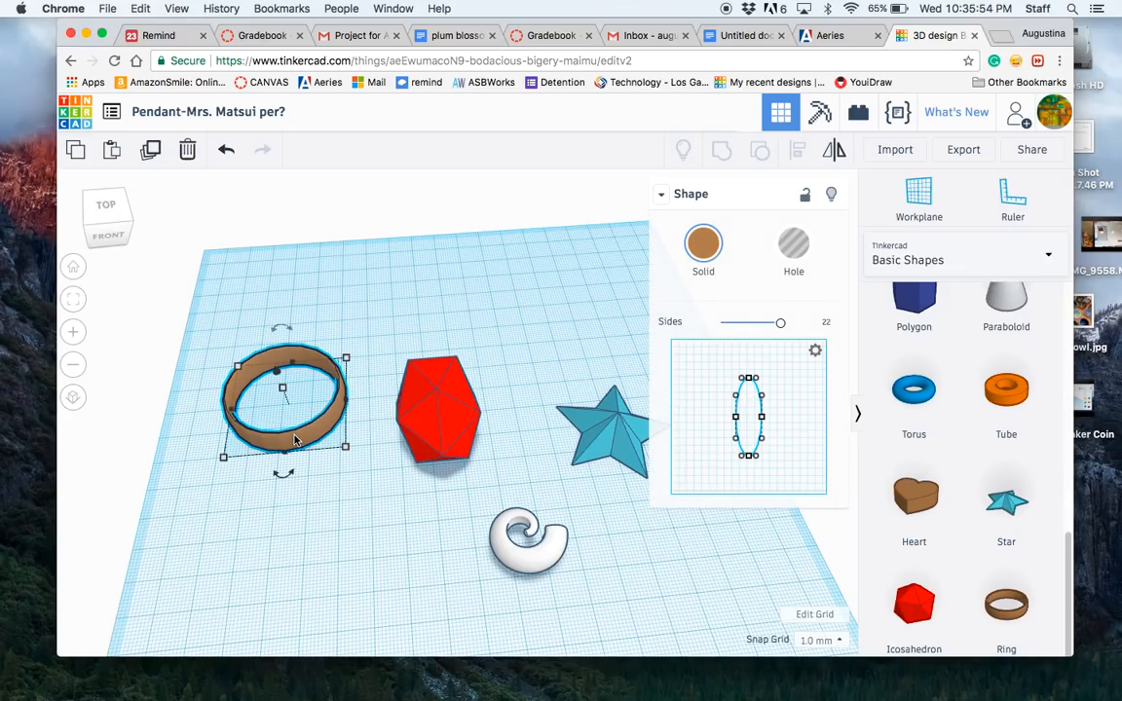
key(Delete)
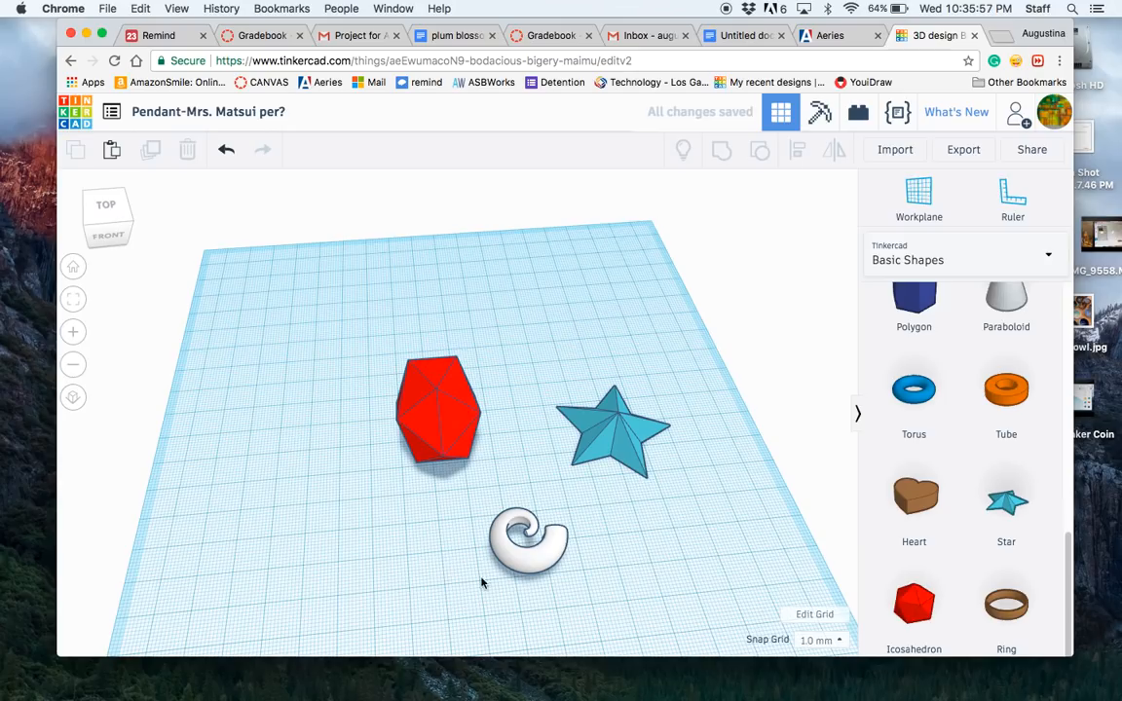
Step: Delete the white spiral shape and the red icosahedron, keeping only the star
right_drag(481, 582, 575, 396)
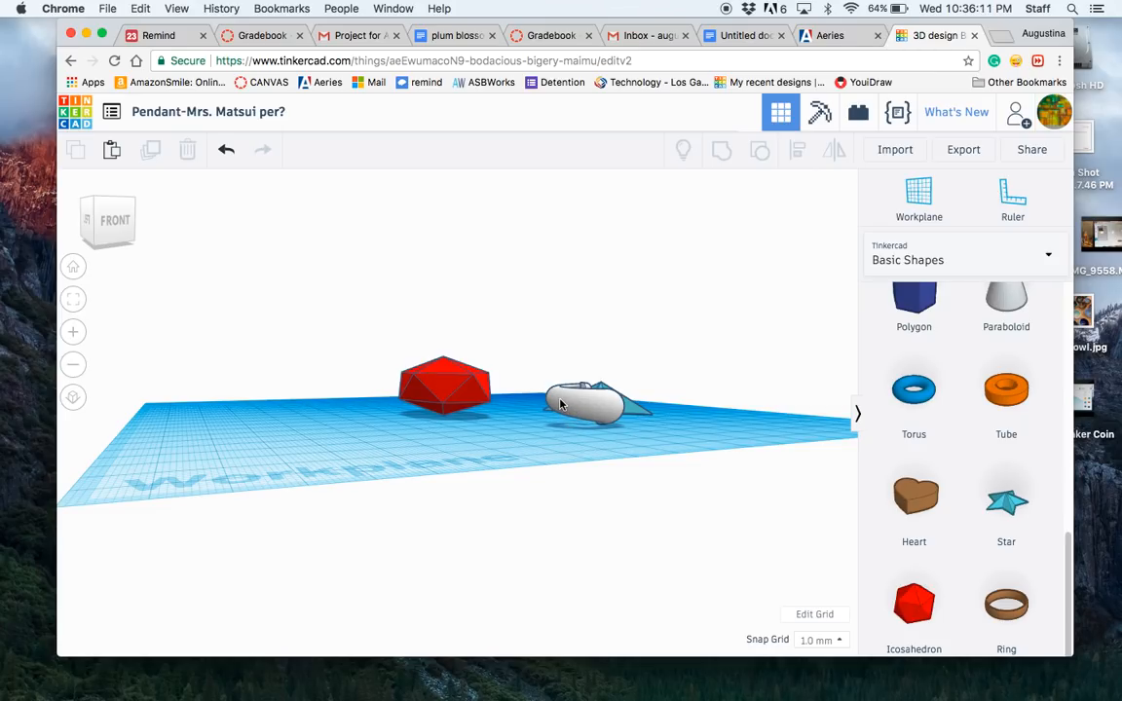
click(561, 405)
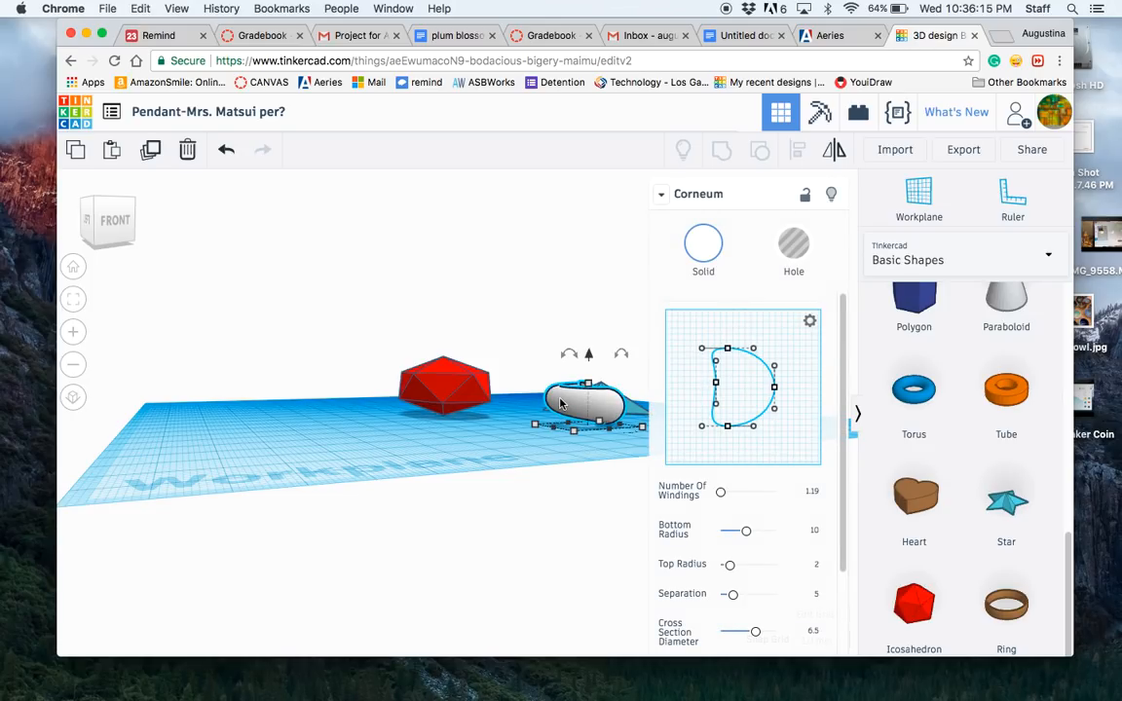
key(Delete)
right_drag(468, 436, 443, 416)
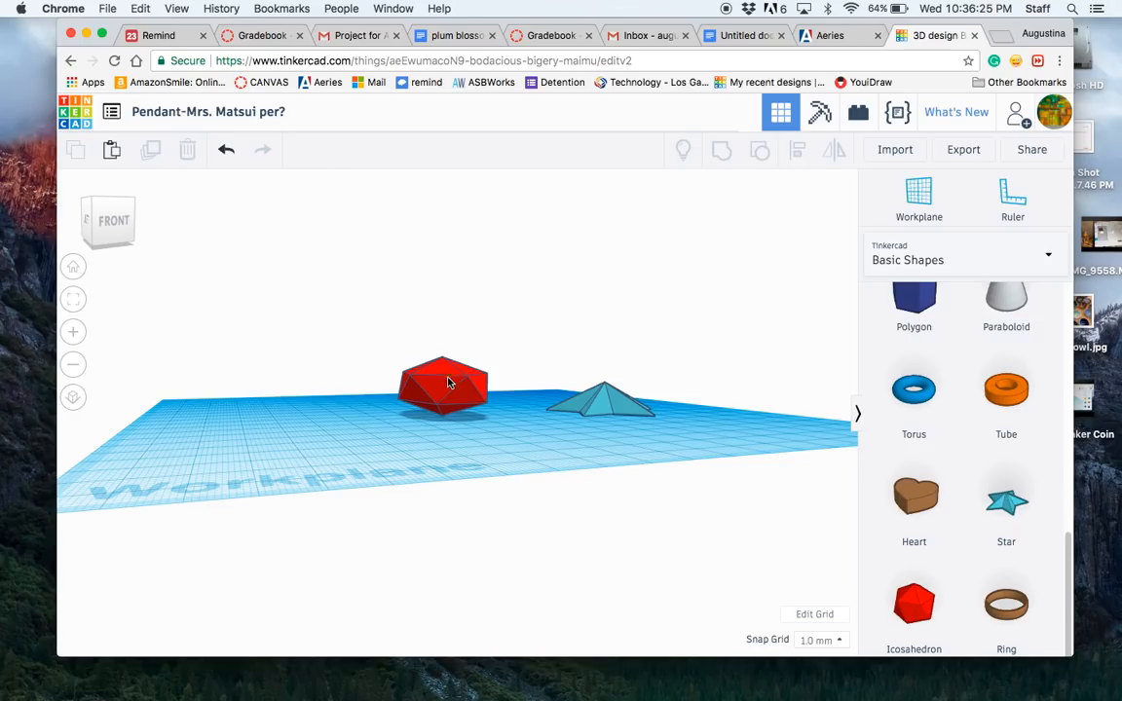
right_drag(462, 444, 447, 346)
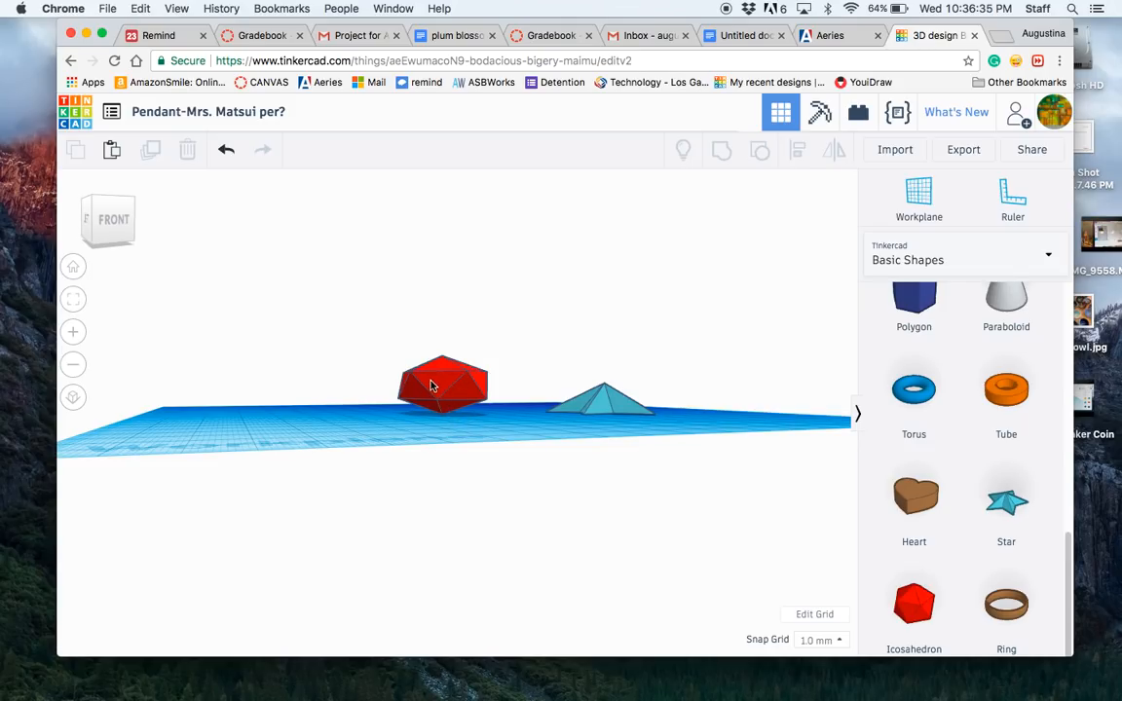
click(435, 388)
key(Delete)
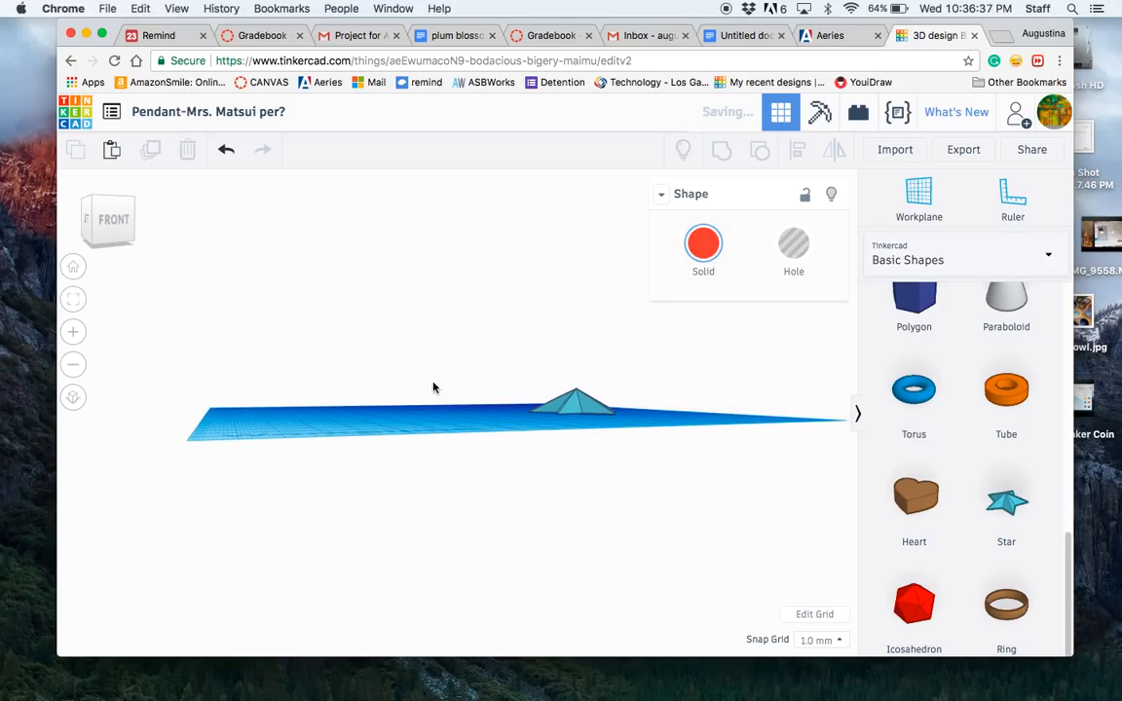
right_drag(458, 408, 453, 517)
click(597, 443)
drag(534, 401, 529, 435)
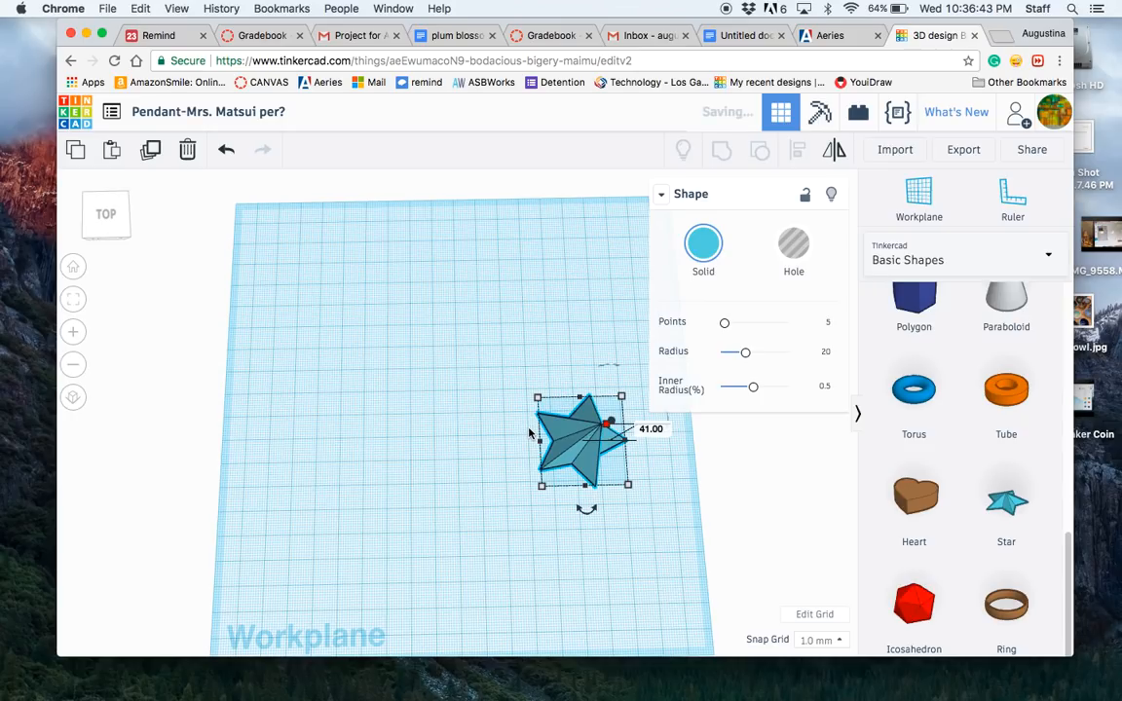
key(ctrl+z)
Step: Move the star about 46 mm left and 15 mm back, toward the middle of the workplane
scroll(571, 464, up, 1)
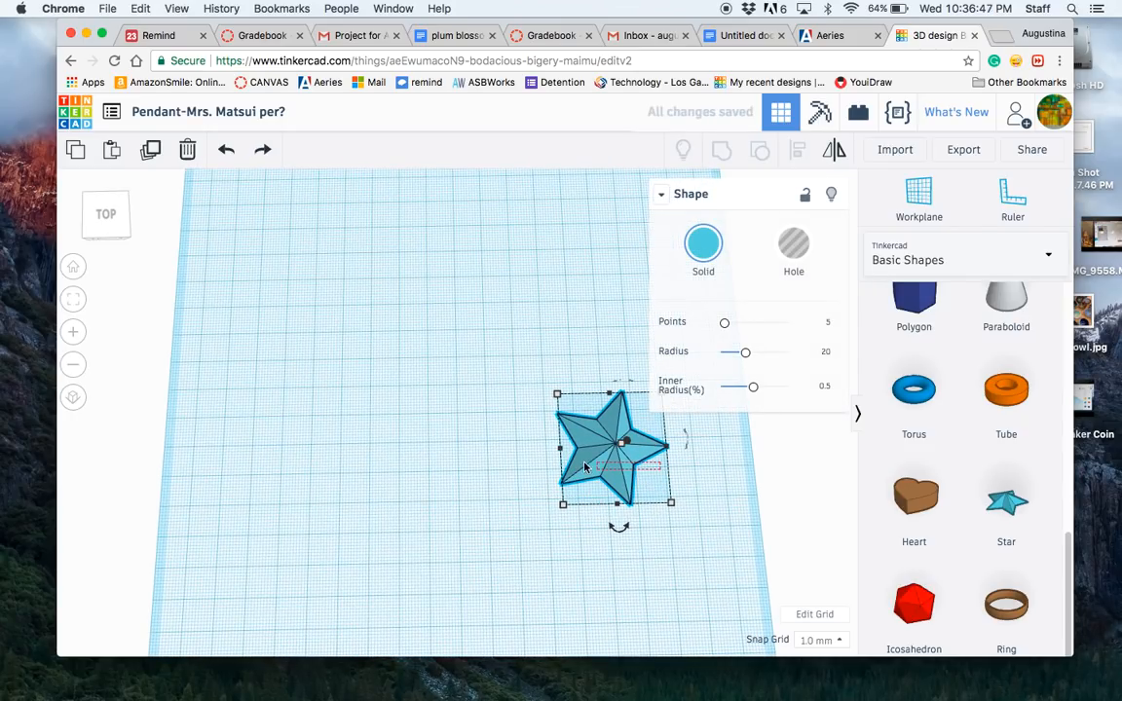
drag(613, 462, 477, 421)
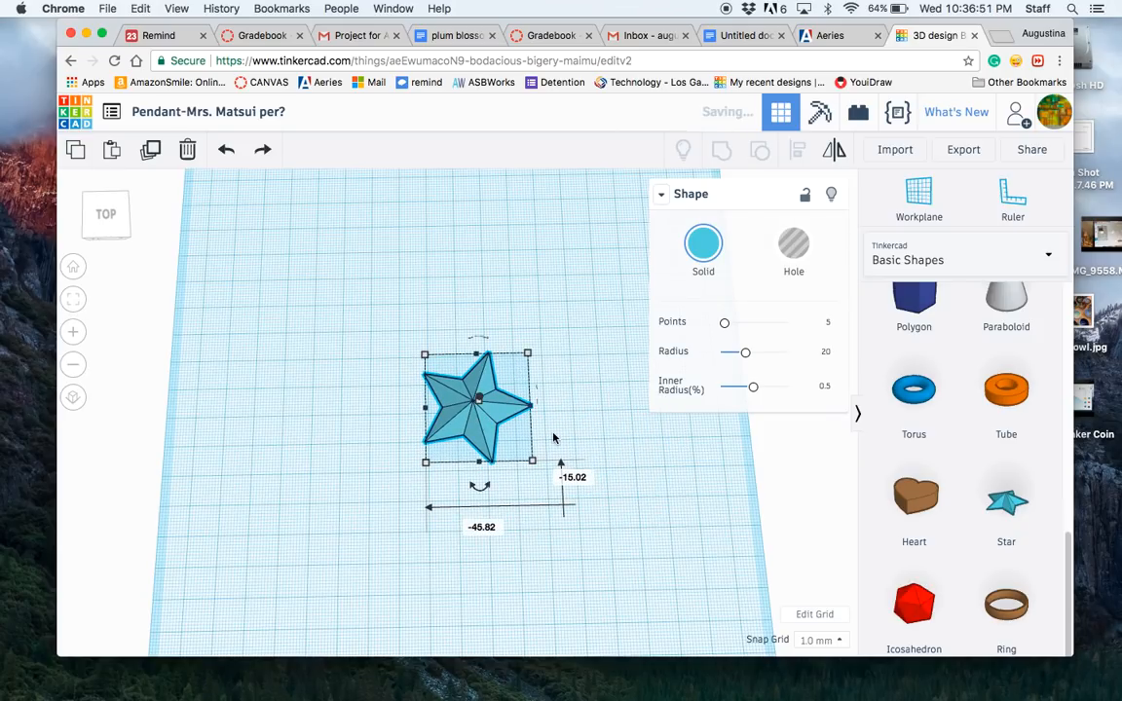
Step: Turn the star upside down with 90-degree rotations, and rotate it back by -180 degrees
right_drag(563, 416, 569, 348)
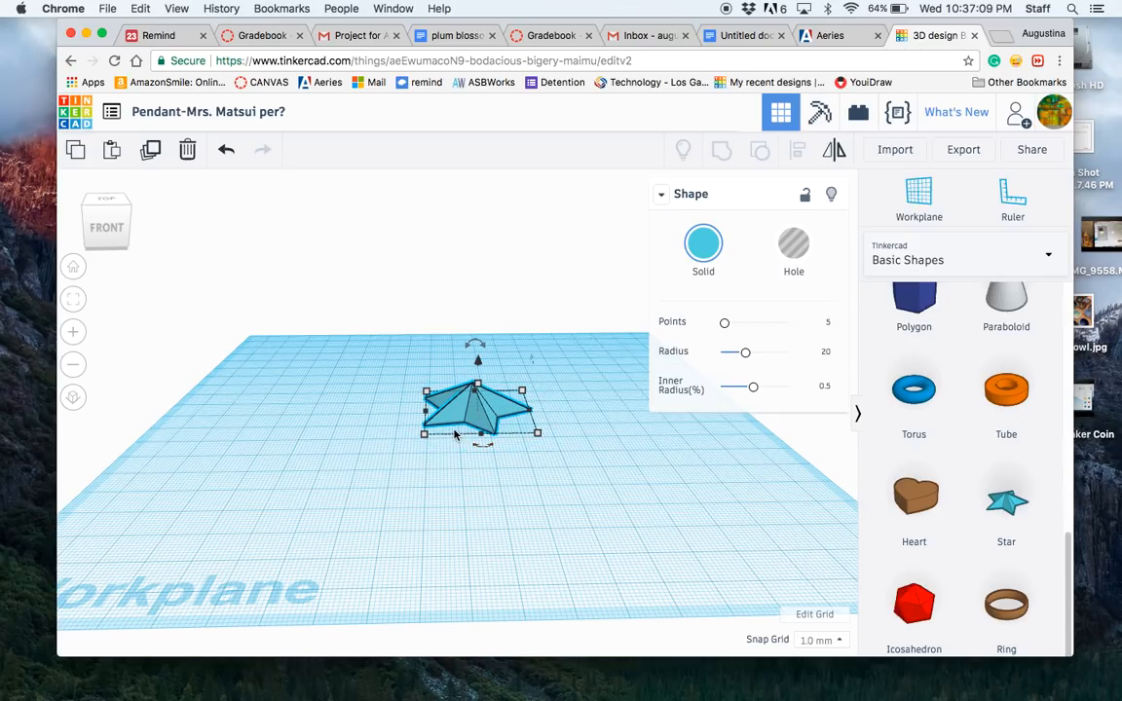
mouse_move(477, 343)
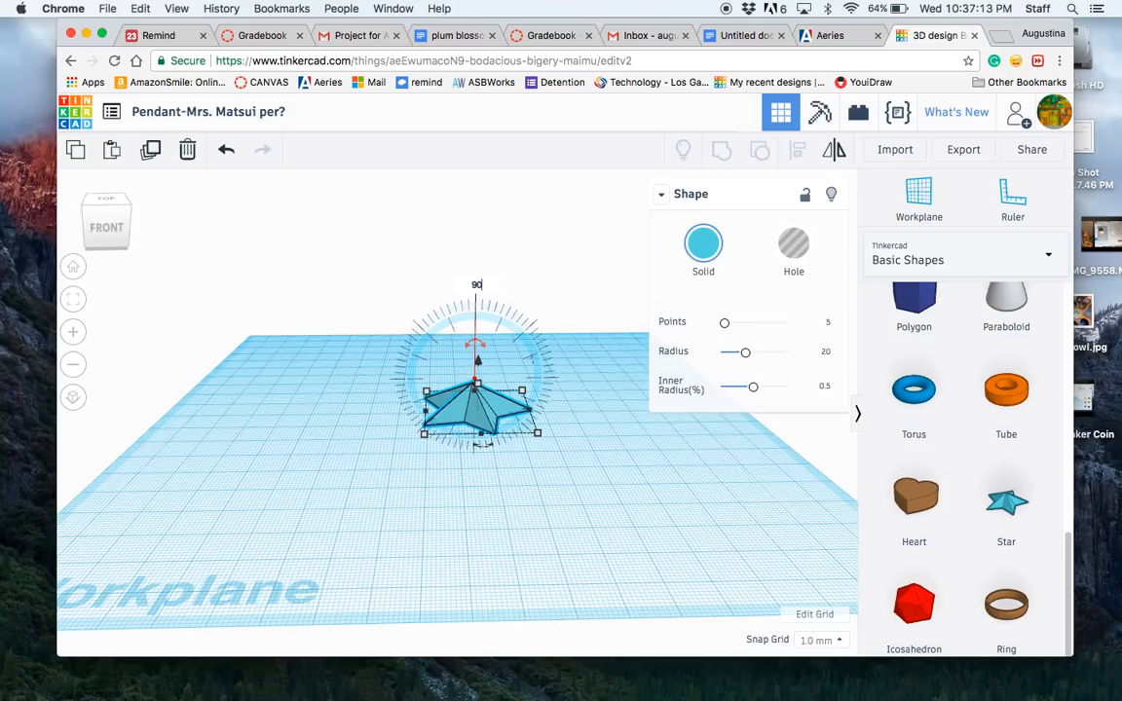
key(Return)
click(376, 376)
text(90)
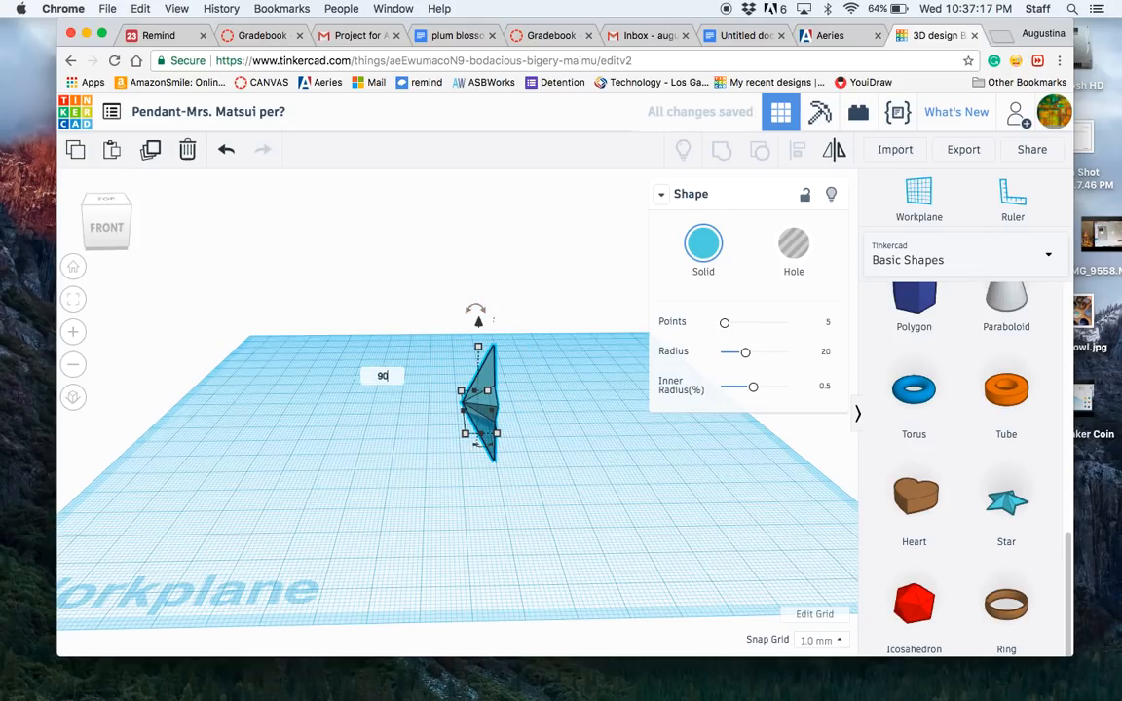
key(Return)
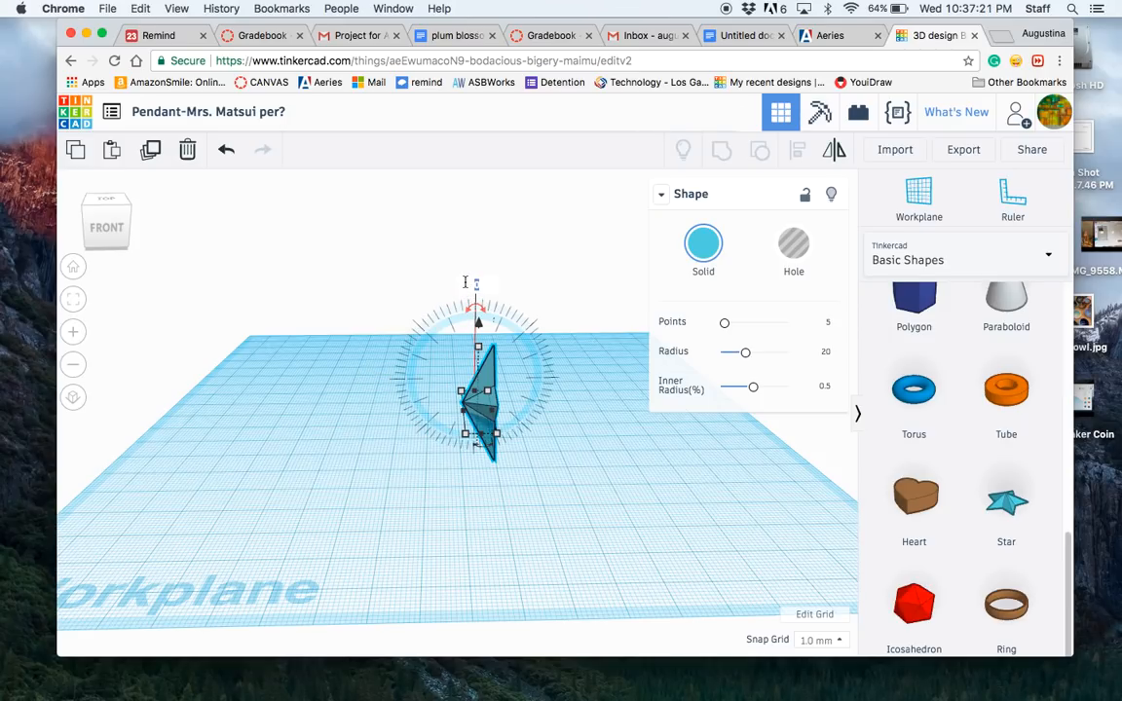
key(Return)
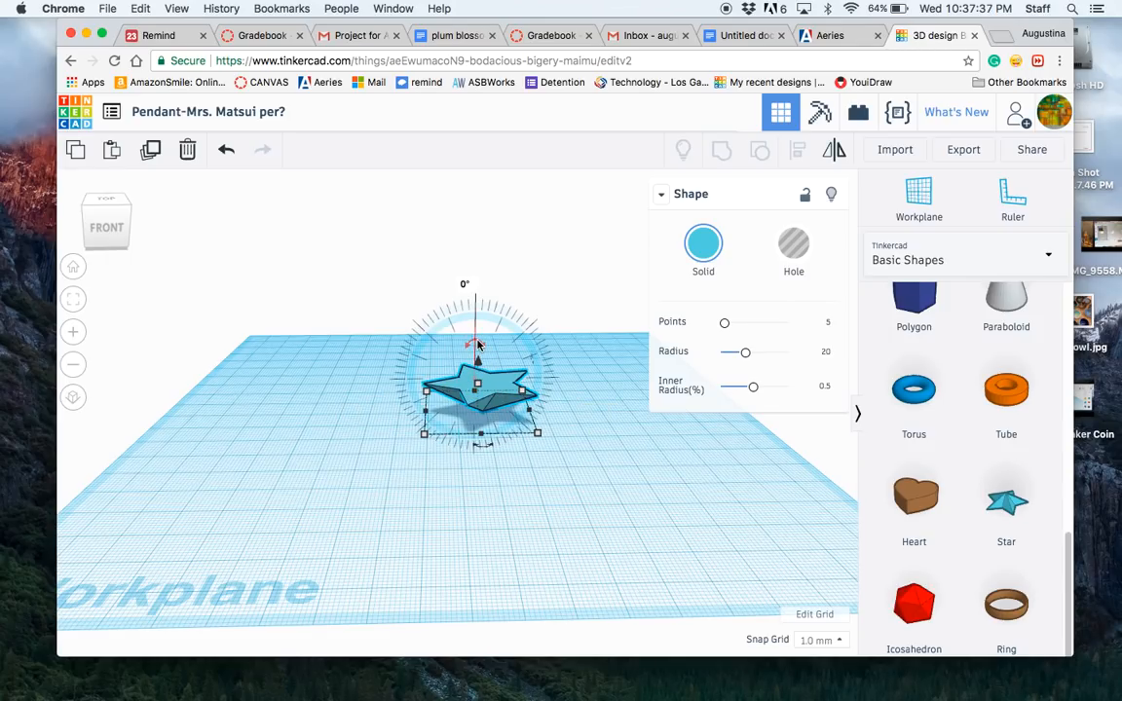
drag(477, 344, 480, 419)
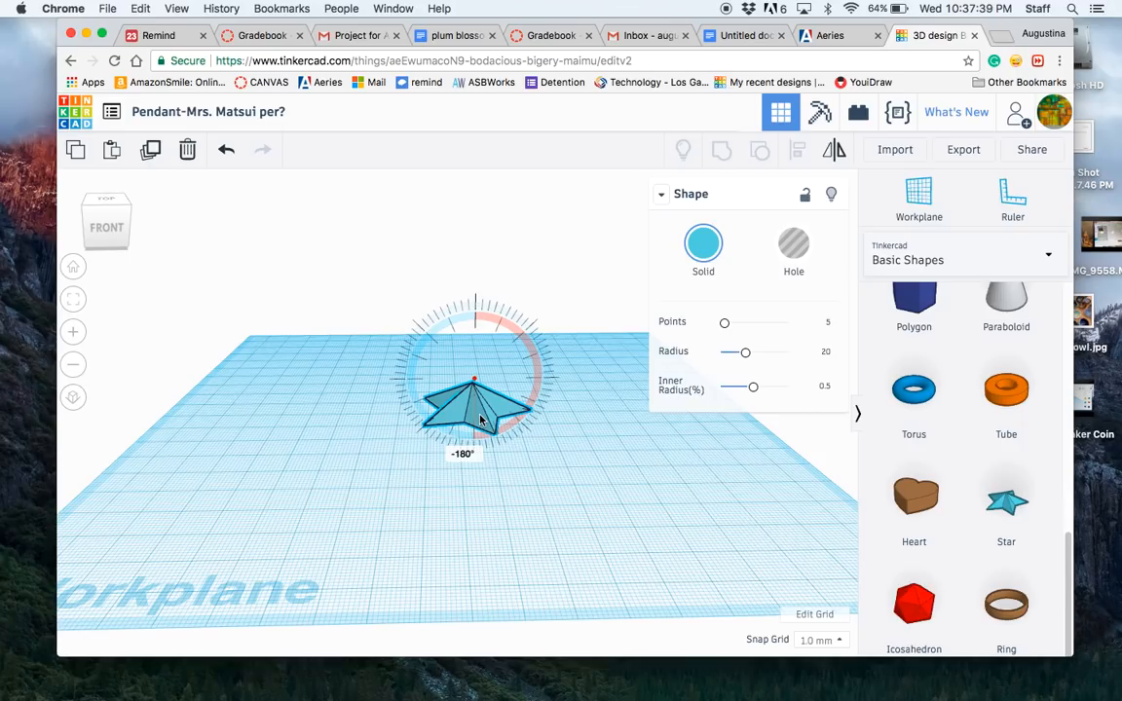
Step: Add a heart shape, center it on the star and raise it 4 mm above the workplane
right_drag(539, 469, 537, 604)
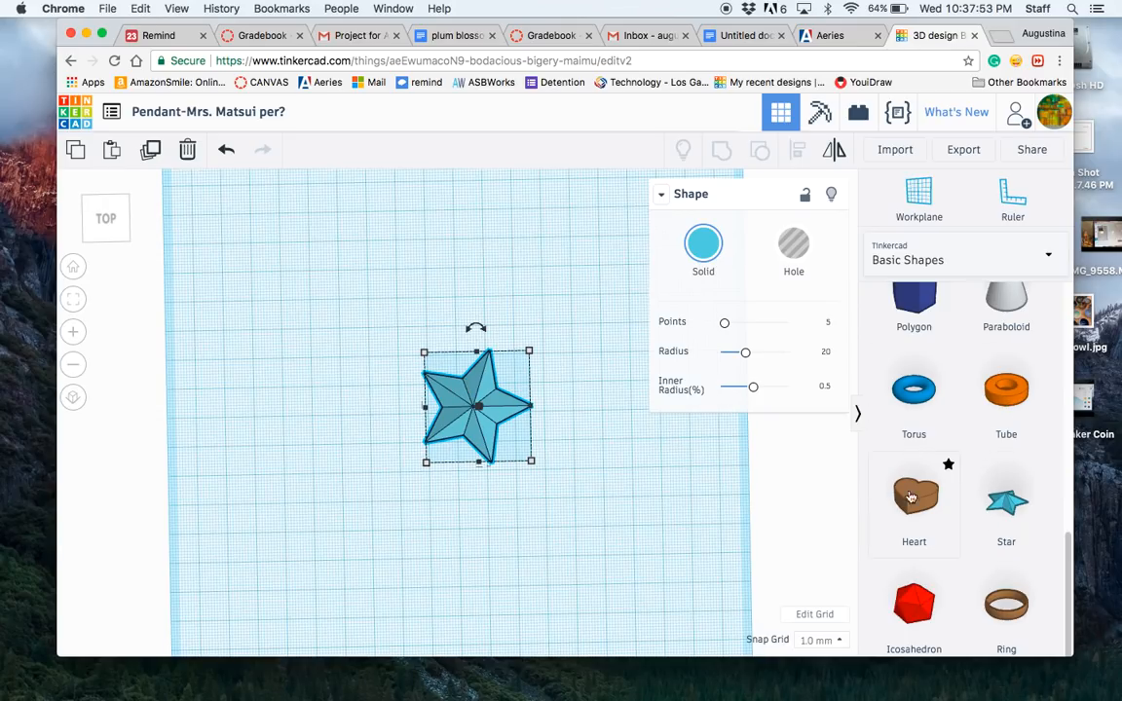
drag(914, 491, 486, 521)
drag(528, 574, 485, 534)
right_drag(548, 569, 561, 459)
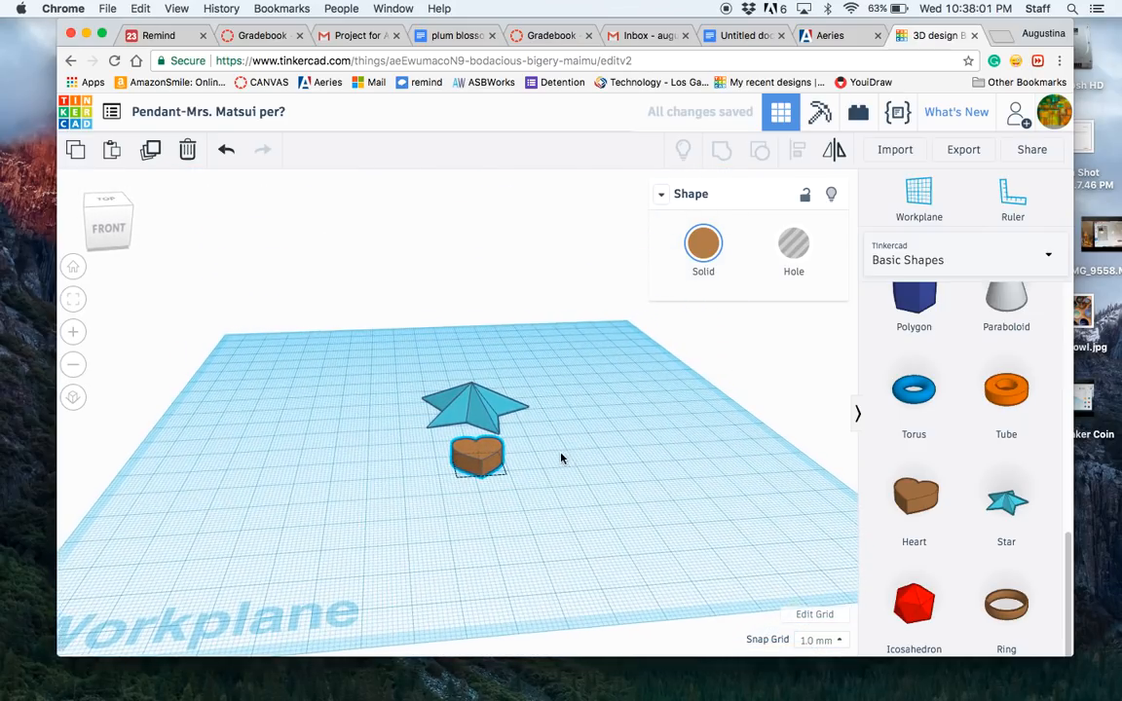
drag(477, 457, 477, 405)
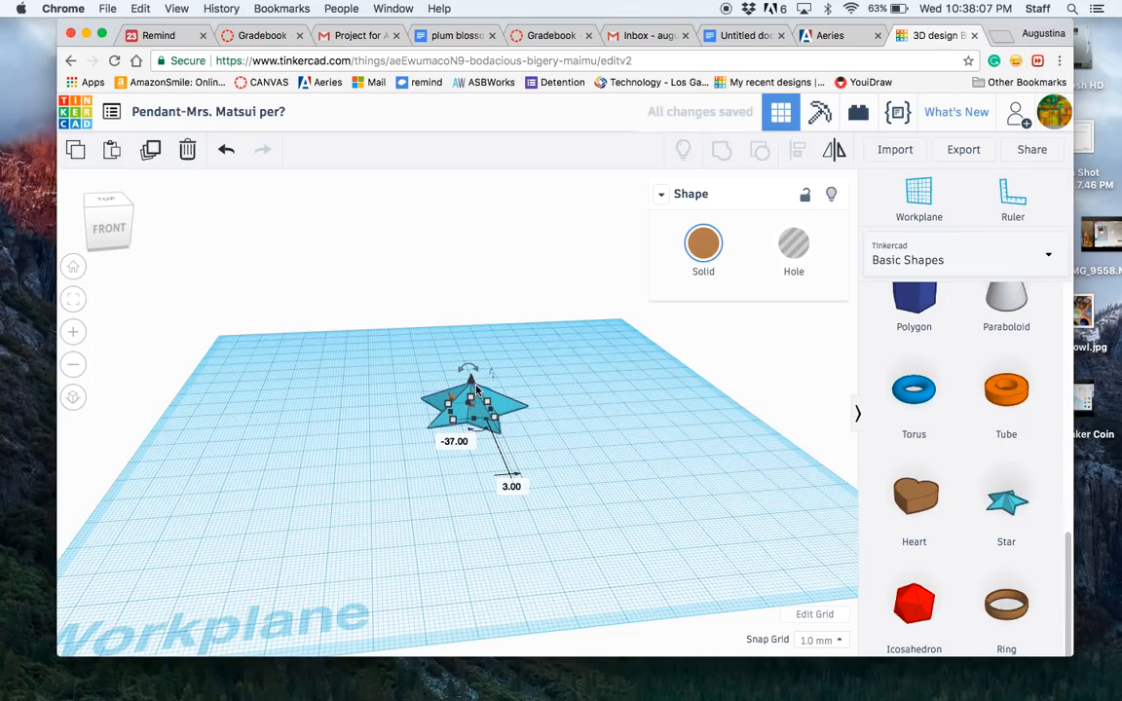
drag(473, 386, 474, 375)
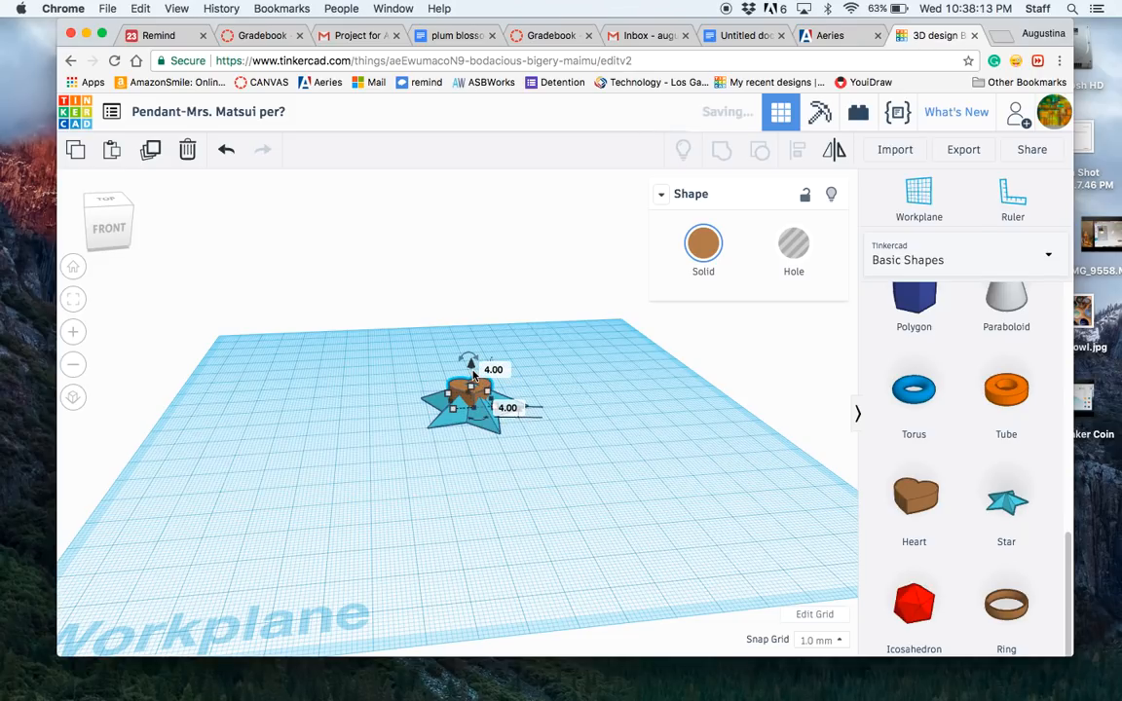
right_drag(523, 429, 534, 566)
click(474, 409)
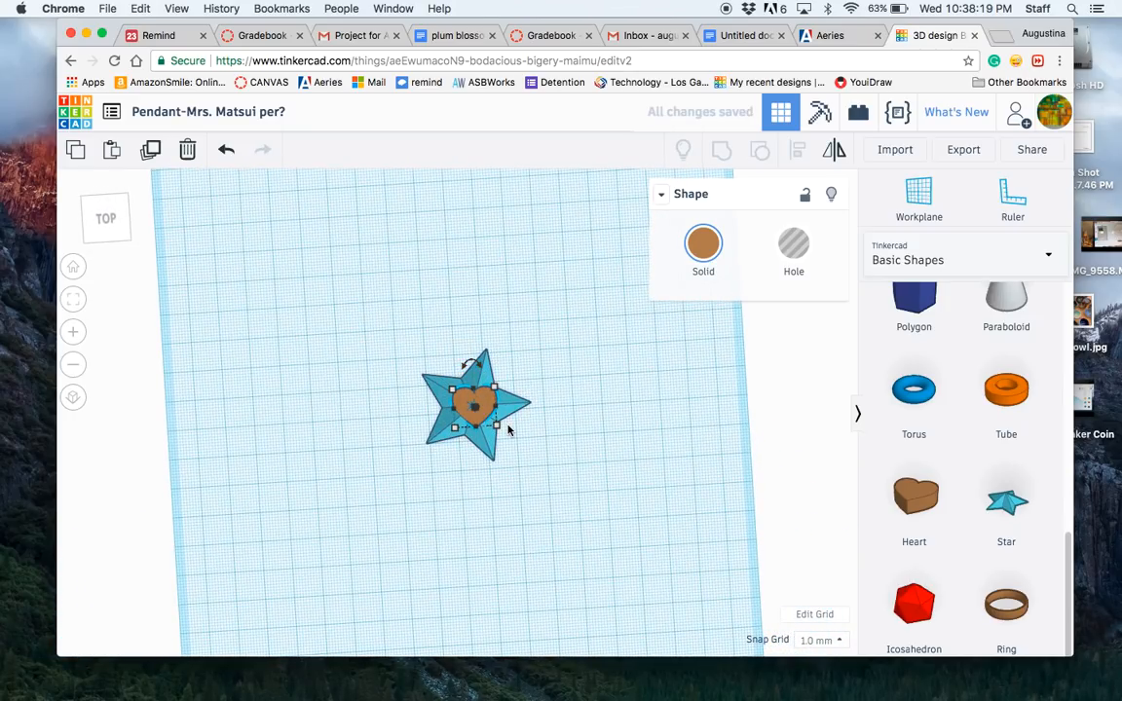
Step: Select the heart and the star together and group them into one object
click(534, 438)
mouse_move(533, 438)
right_down()
mouse_move(534, 361)
mouse_move(561, 451)
mouse_move(469, 401)
mouse_move(523, 453)
mouse_move(466, 446)
mouse_move(461, 408)
mouse_move(503, 451)
mouse_move(524, 448)
right_up()
drag(526, 447, 431, 361)
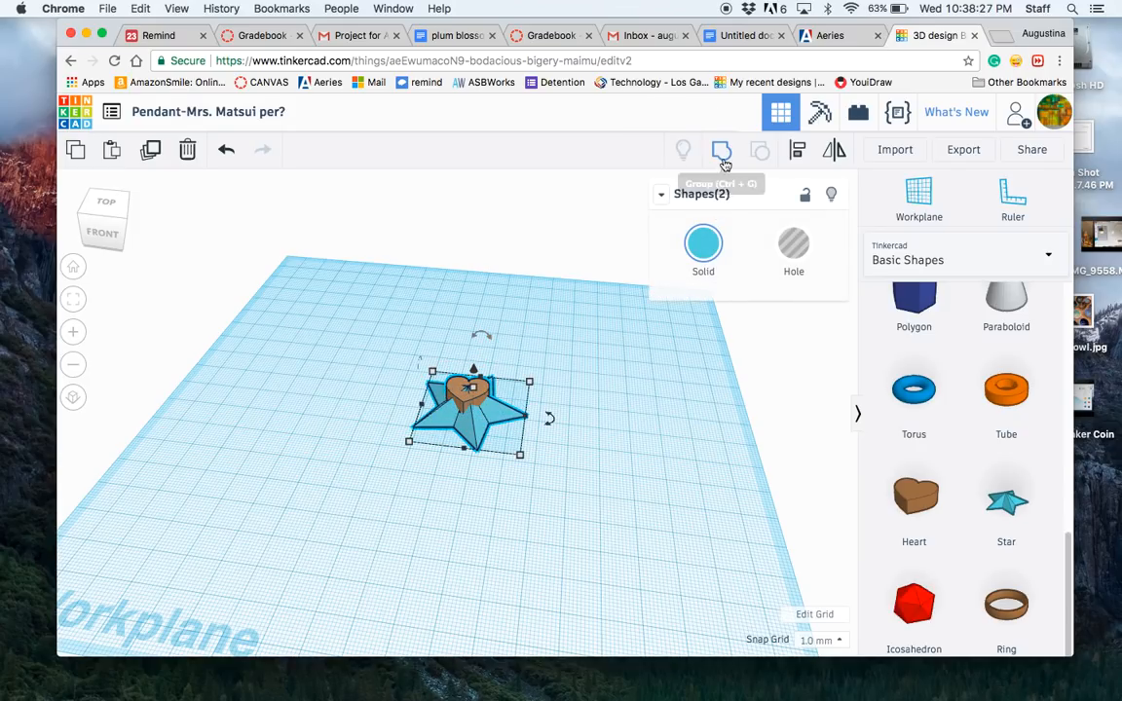
click(721, 152)
Step: Add a torus to the workplane beside the grouped star and heart
right_drag(576, 493, 608, 596)
drag(916, 409, 575, 360)
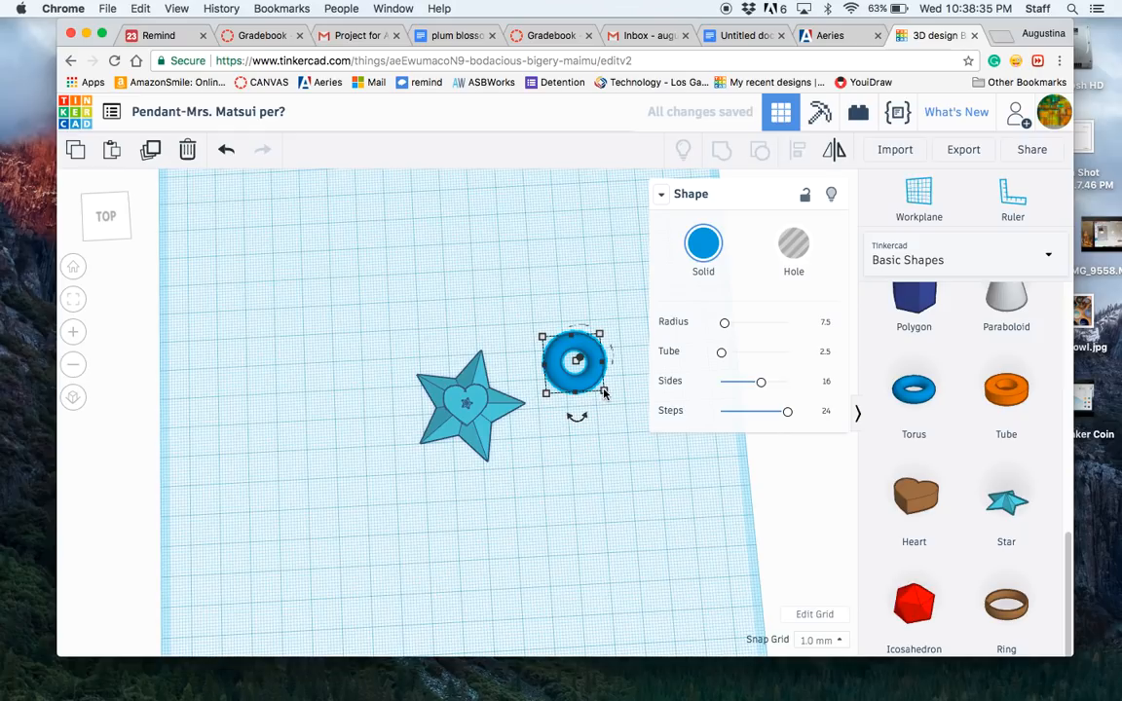
Step: Shrink the torus to 14 by 14 mm with radius 19.05, and move it so it overlaps the star's upper point
drag(603, 391, 584, 363)
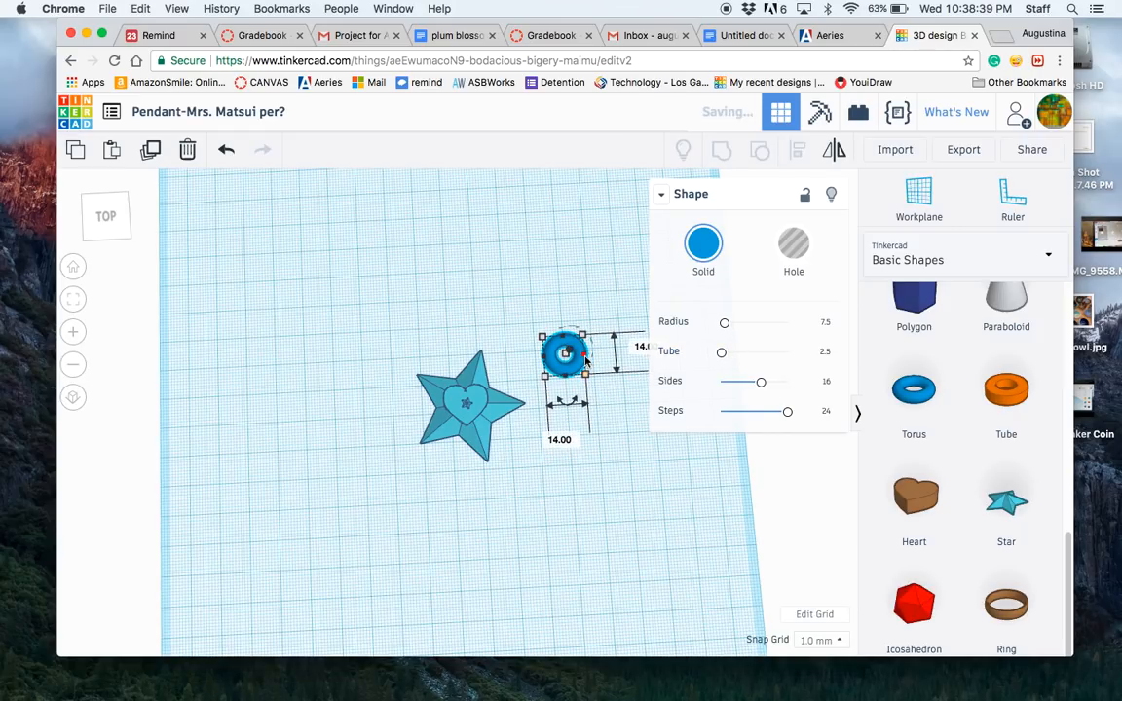
drag(723, 322, 732, 322)
drag(614, 399, 483, 336)
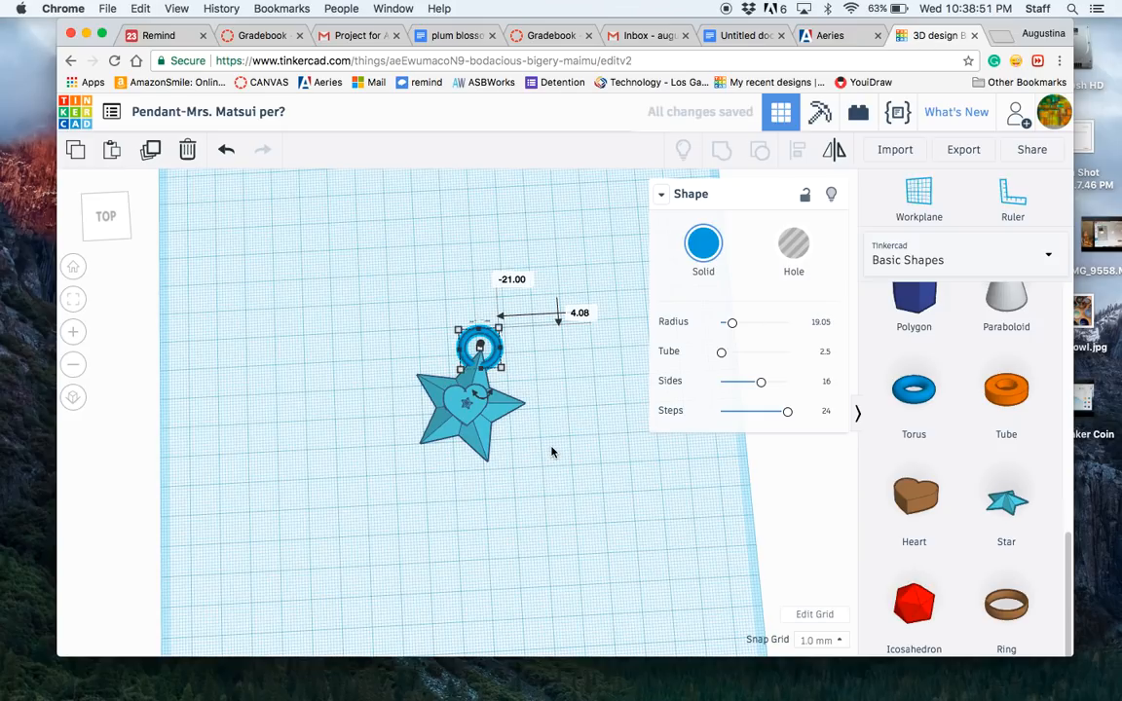
middle_drag(552, 448, 550, 408)
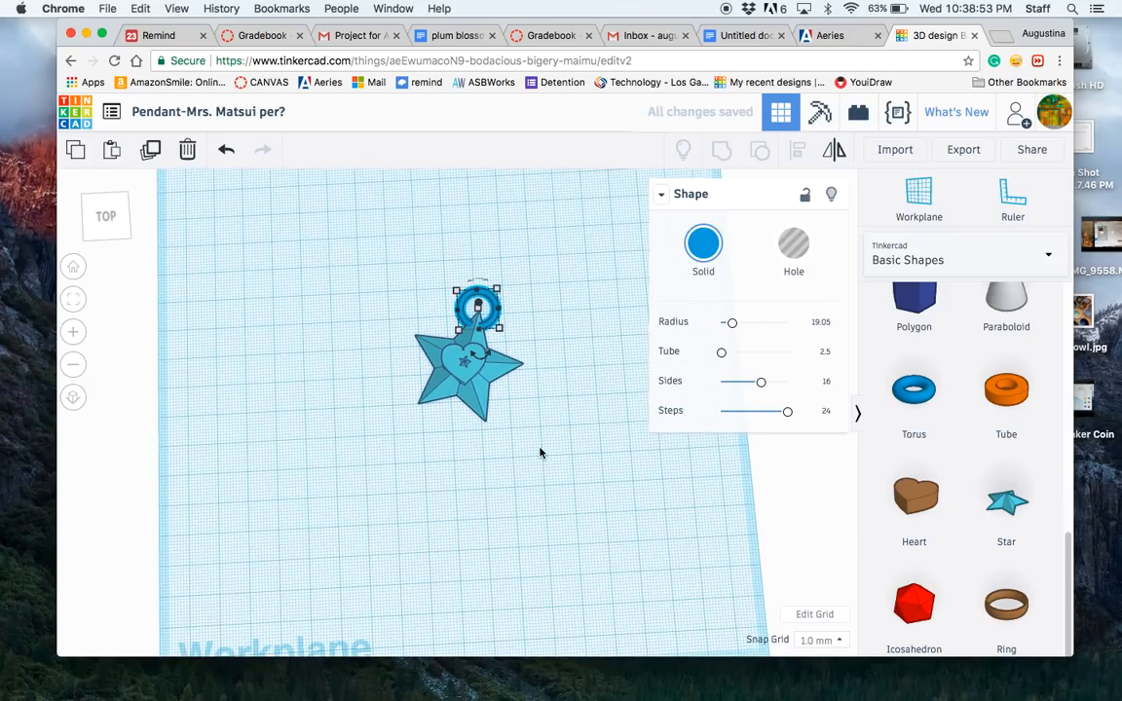
click(543, 440)
Step: Select the torus and the star-and-heart object together and group them into a single pendant
right_drag(542, 440, 513, 420)
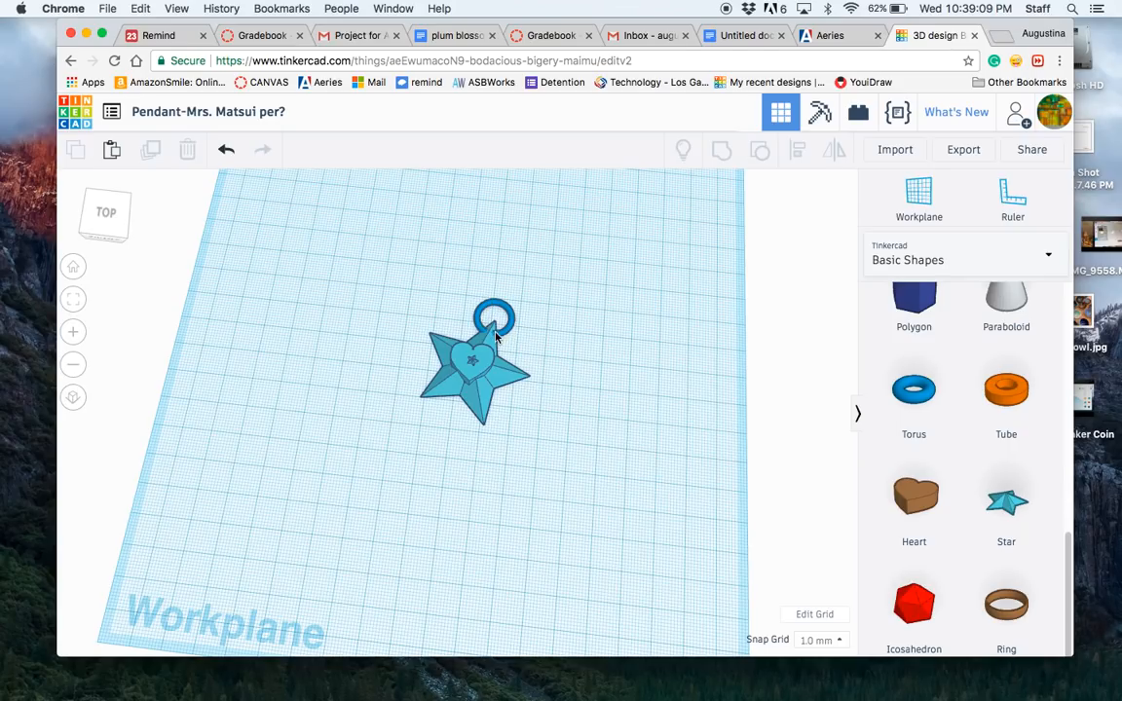
right_drag(507, 419, 521, 411)
drag(546, 432, 411, 292)
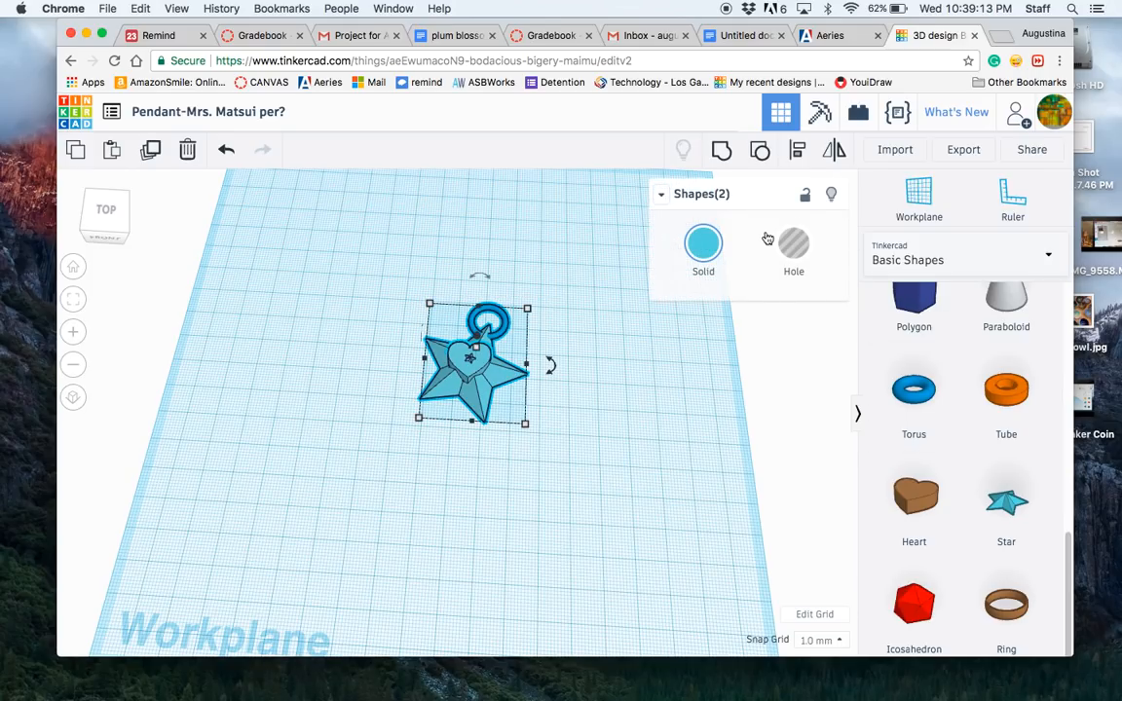
click(721, 149)
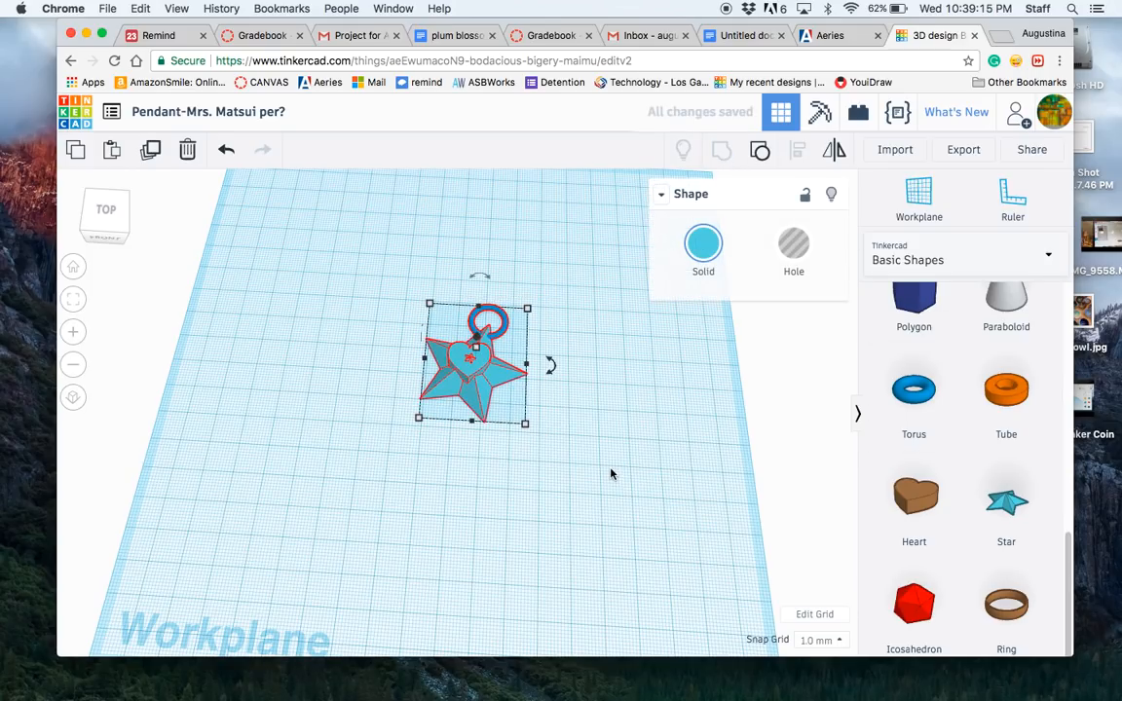
right_drag(611, 473, 631, 528)
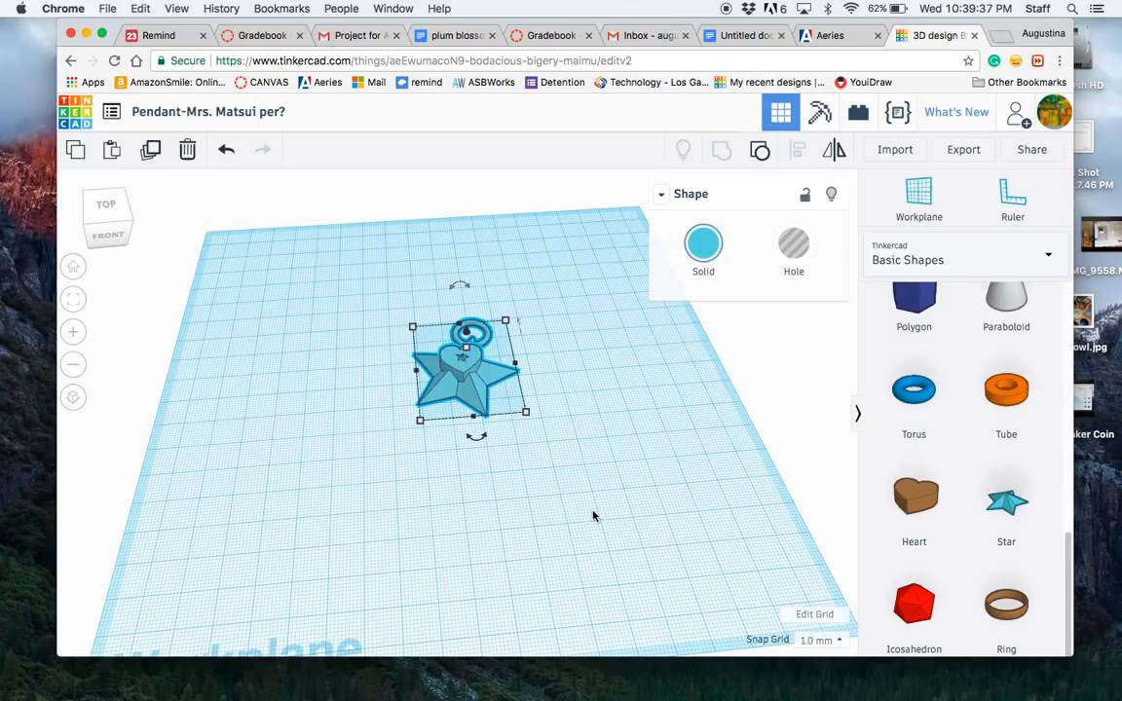
click(543, 516)
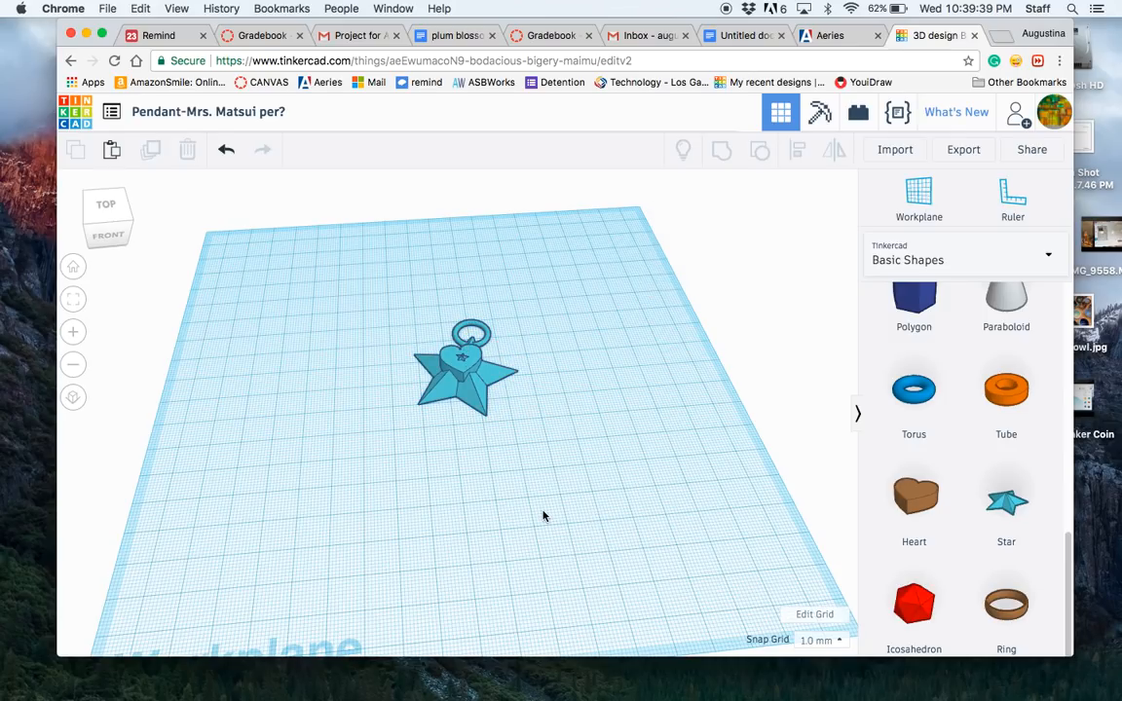
right_drag(578, 462, 581, 400)
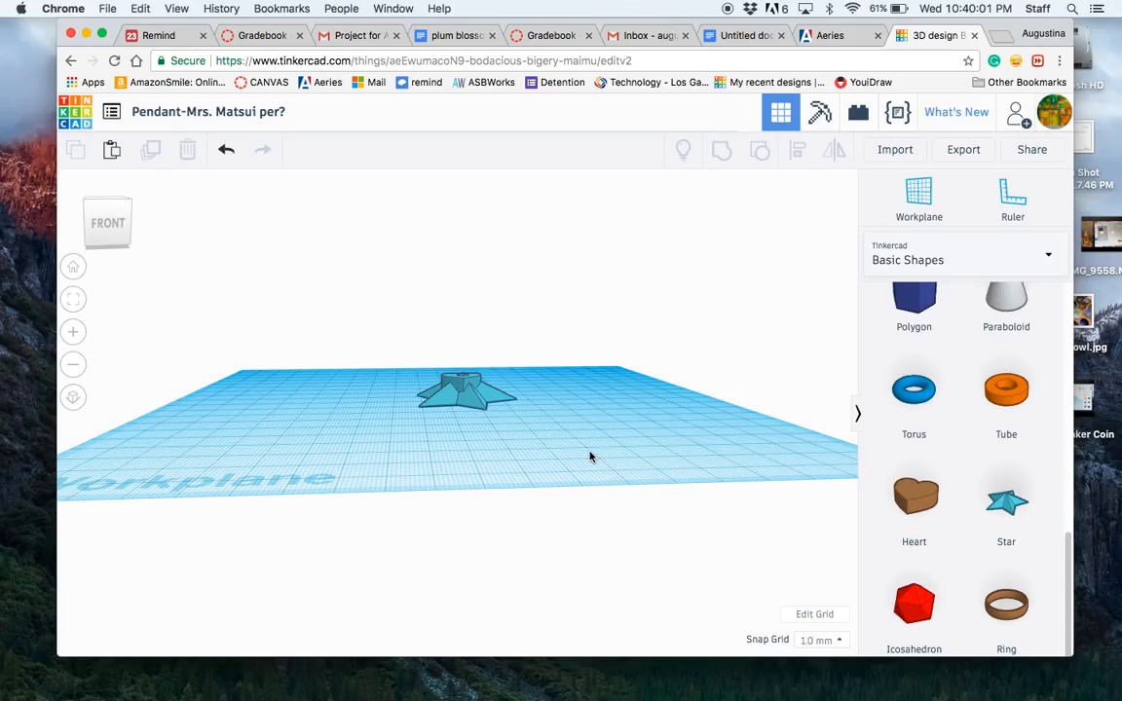
right_drag(589, 456, 584, 531)
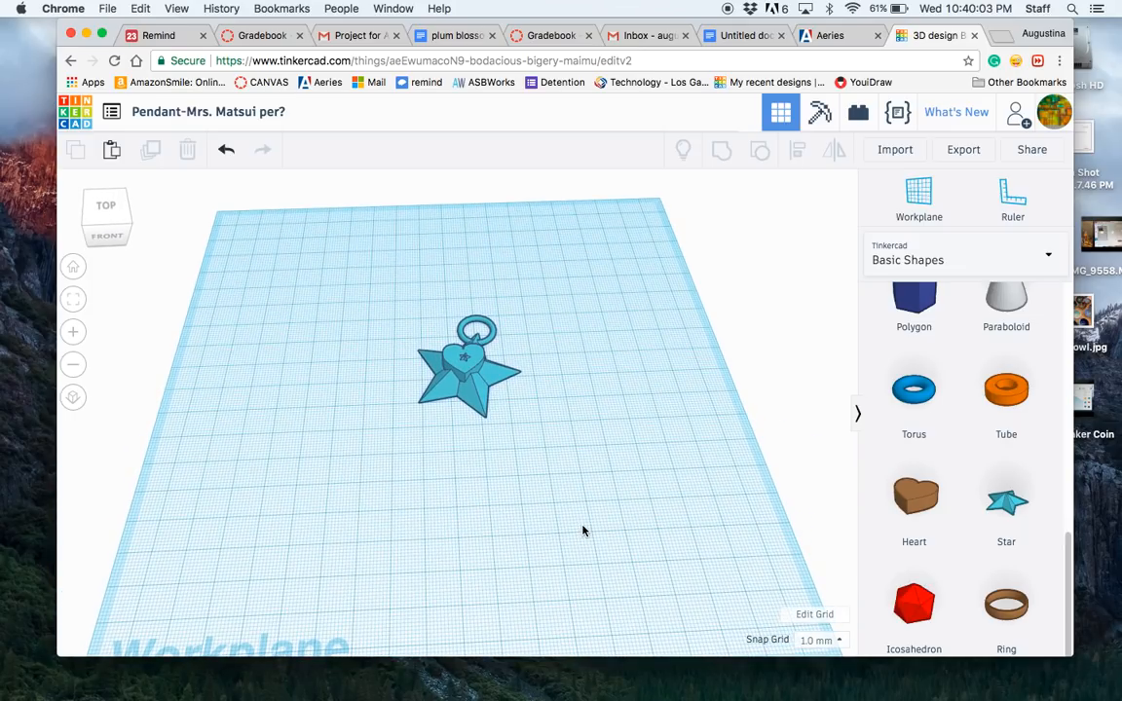